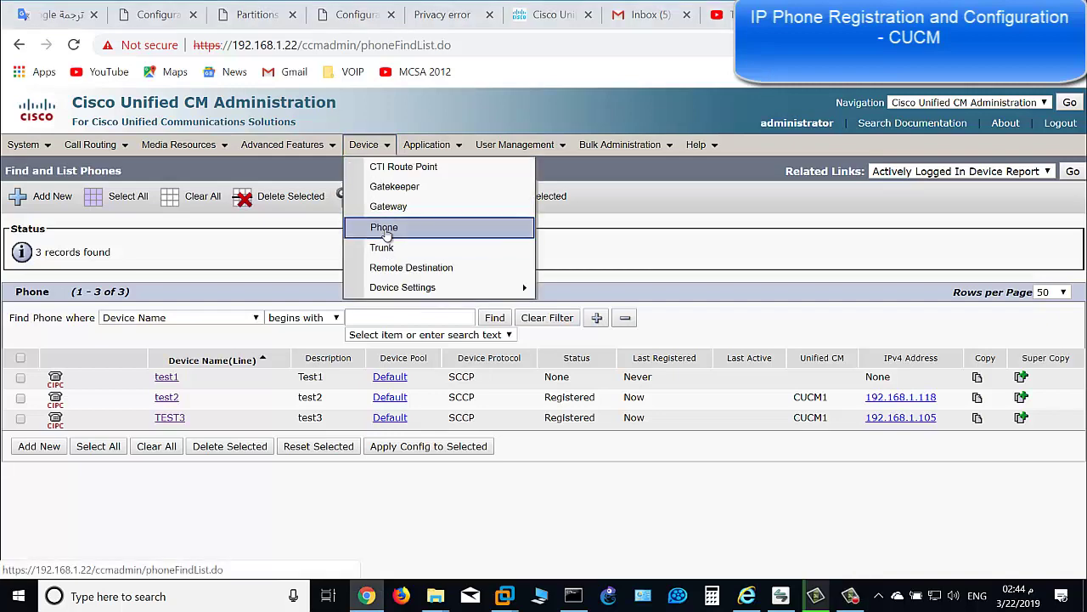
Step: Open the configured phones list and start adding a new phone
click(386, 233)
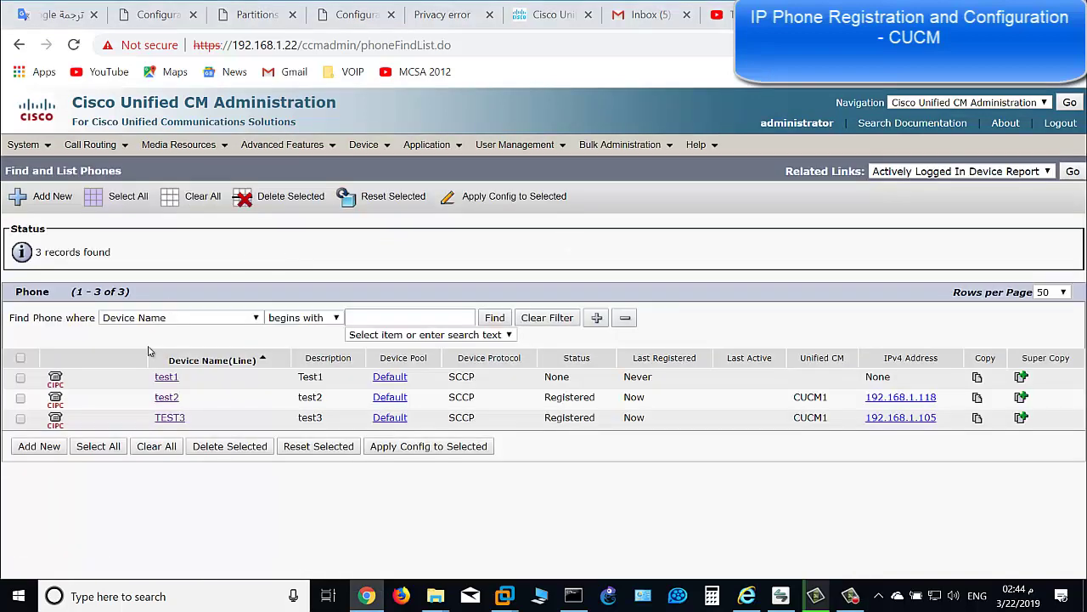
click(45, 447)
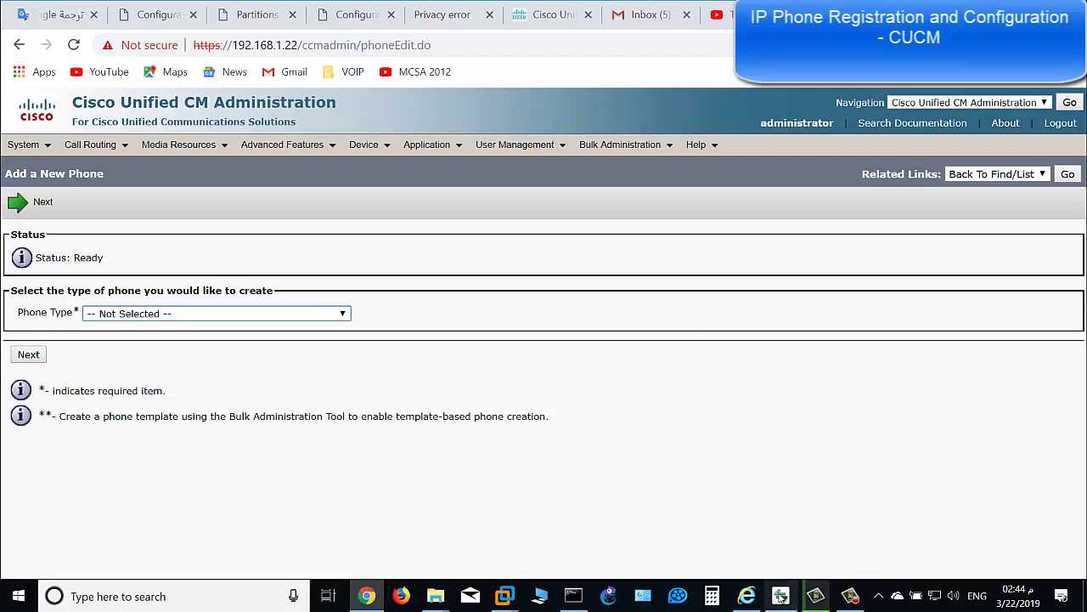
click(781, 595)
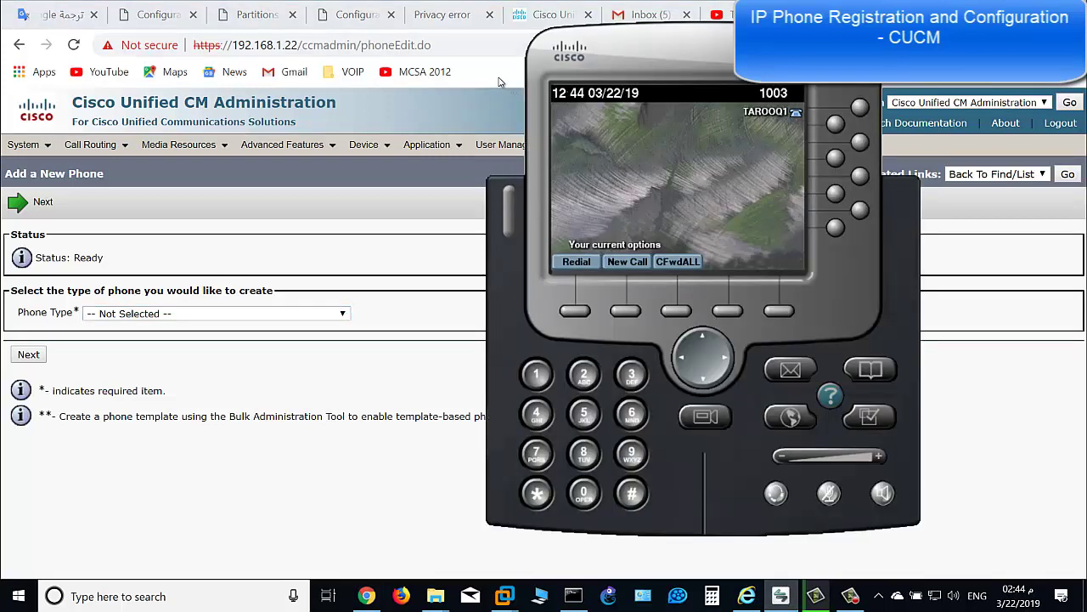
Step: Choose Cisco IP Communicator as the phone type, keeping the SCCP protocol
click(507, 79)
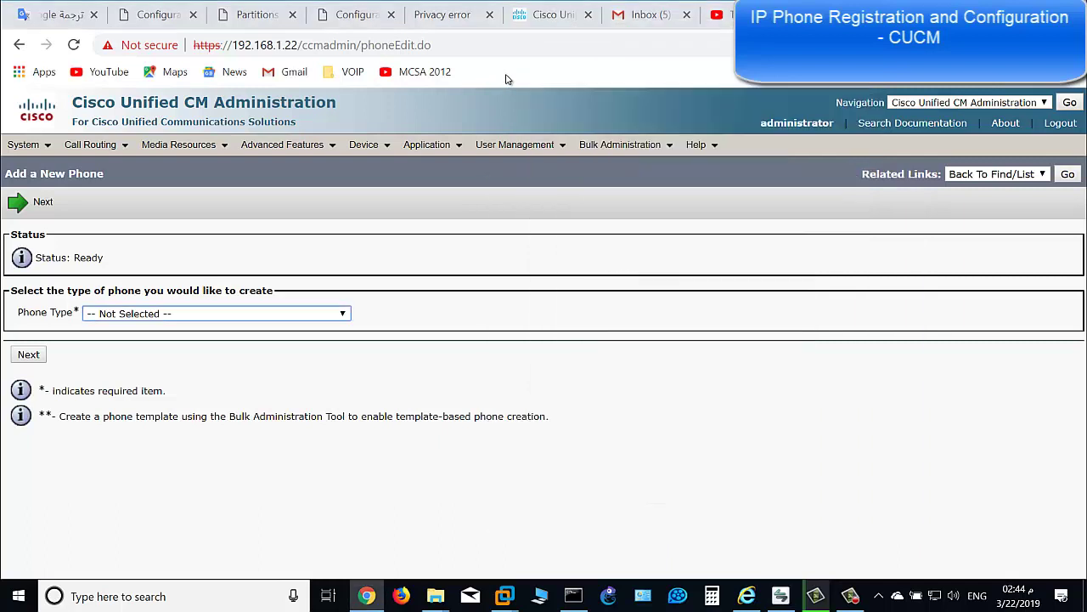
click(284, 315)
click(338, 315)
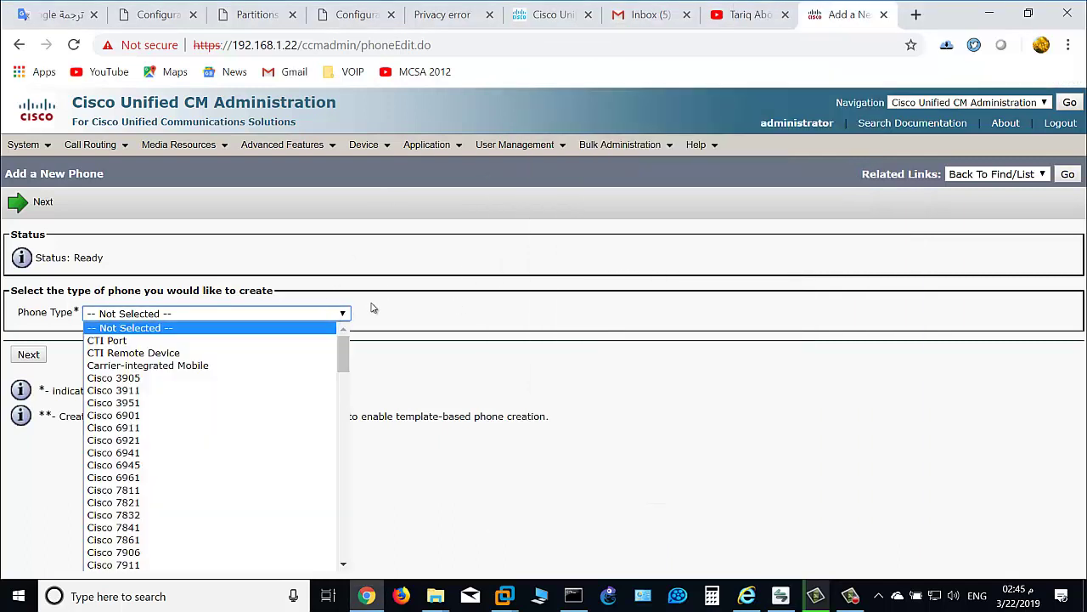
click(381, 306)
click(344, 314)
scroll(221, 476, down, 5)
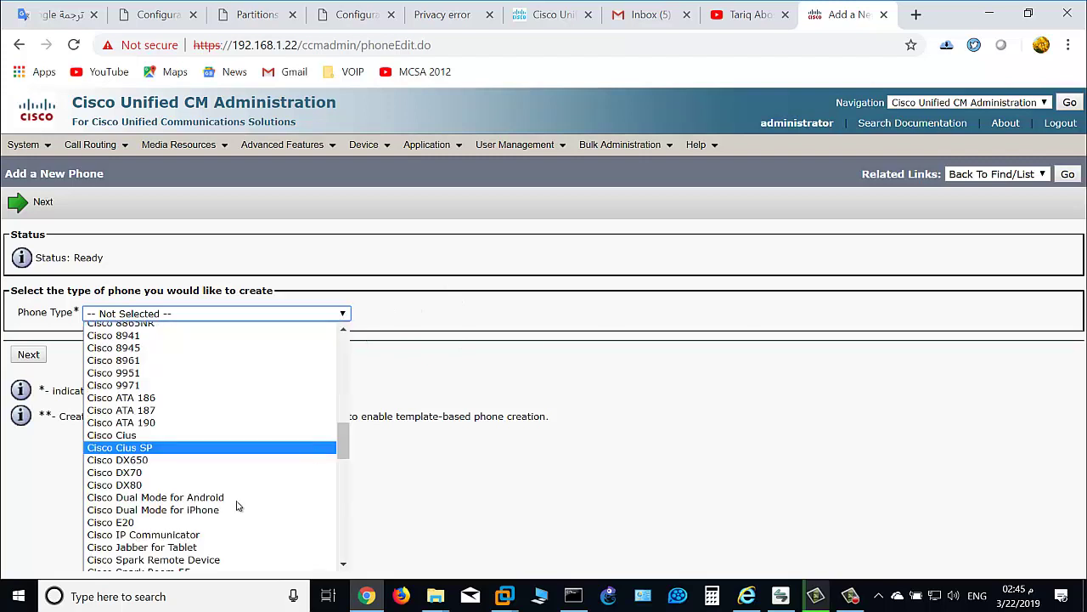
click(187, 535)
click(32, 355)
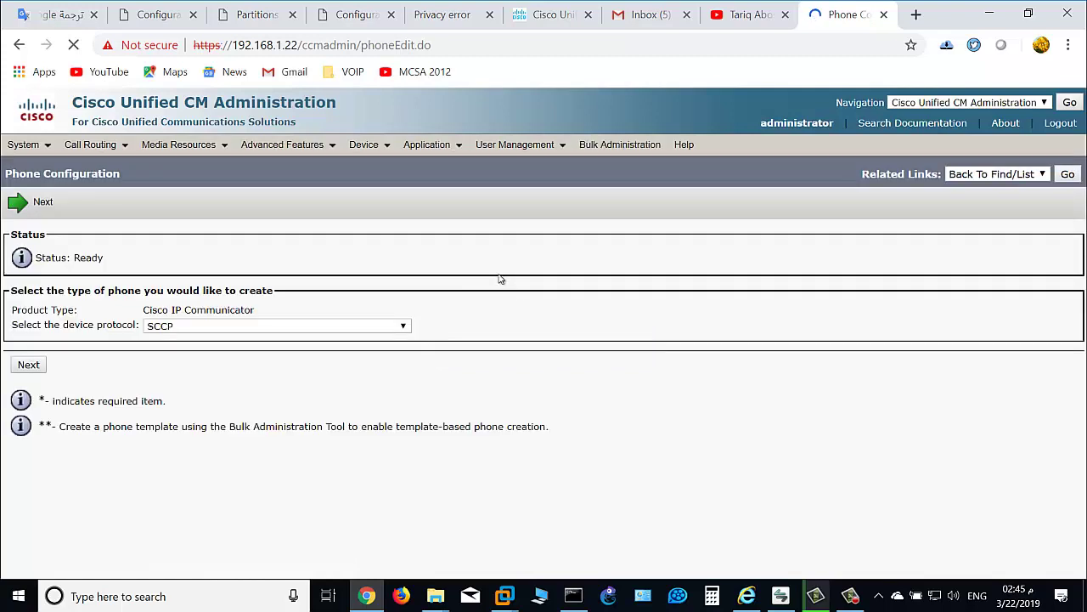
click(194, 330)
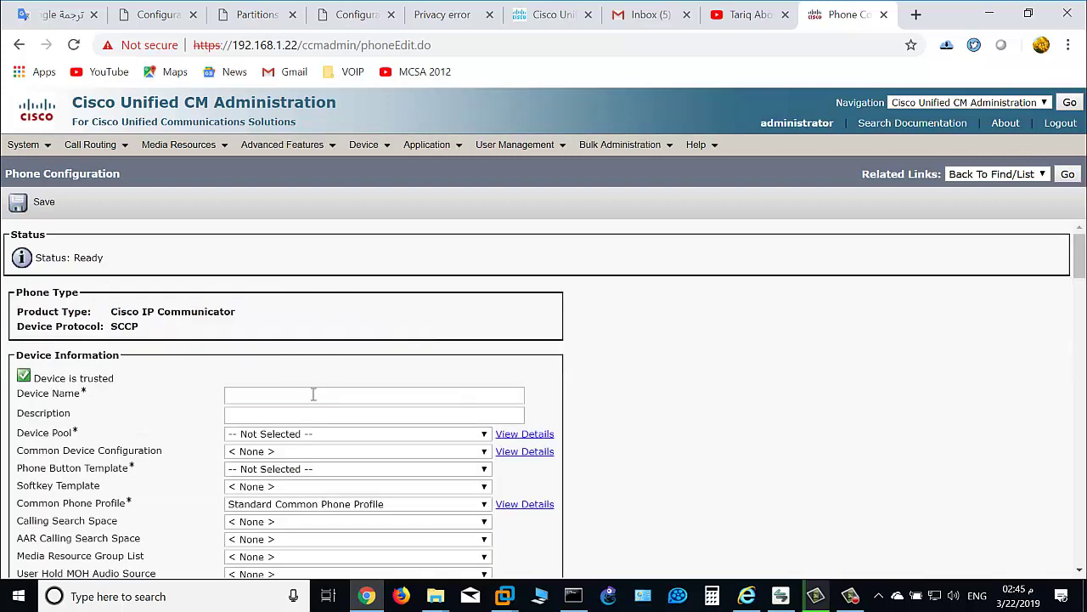
Step: Try the new form's Device Name field, dismissing its autocomplete suggestions each time
click(313, 394)
click(596, 373)
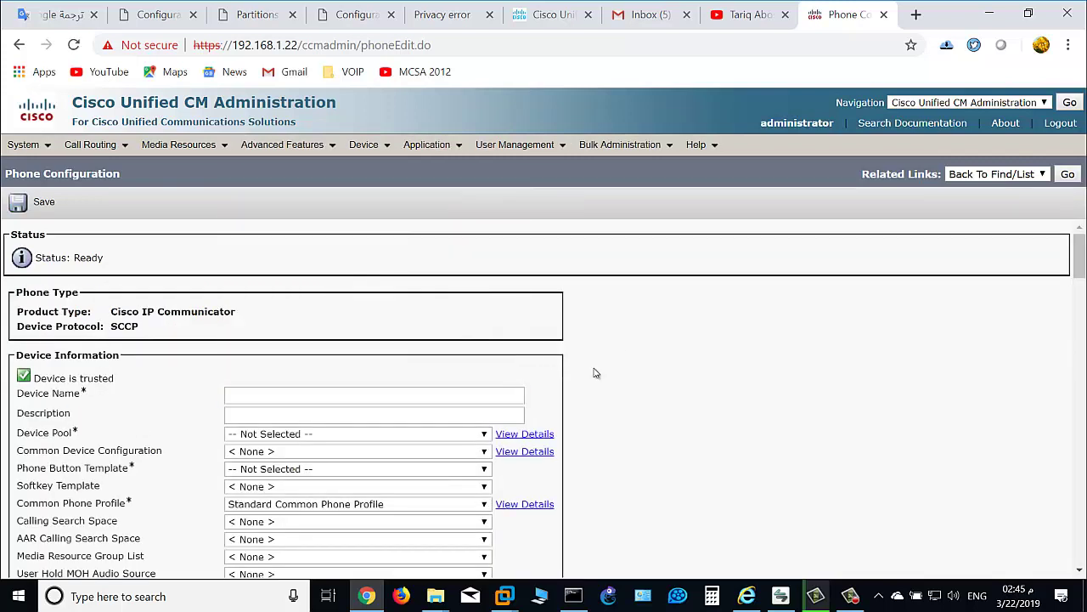
click(452, 395)
click(639, 383)
click(465, 395)
click(629, 374)
click(459, 396)
click(727, 388)
click(779, 595)
Step: Change the softphone's network device name from test3 to test10 and save, restarting it
right_click(716, 73)
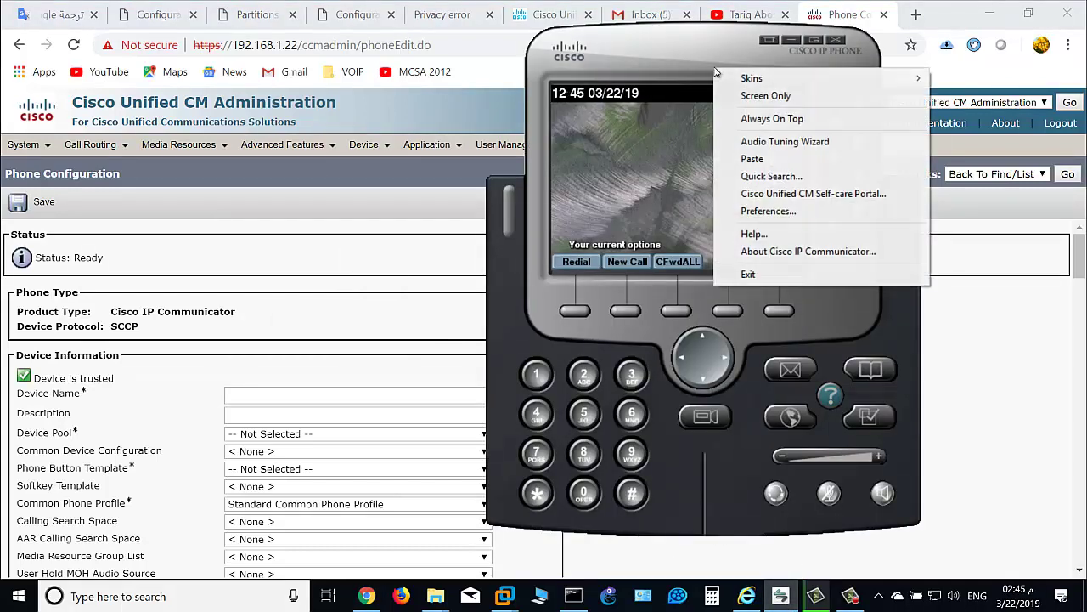
right_click(699, 51)
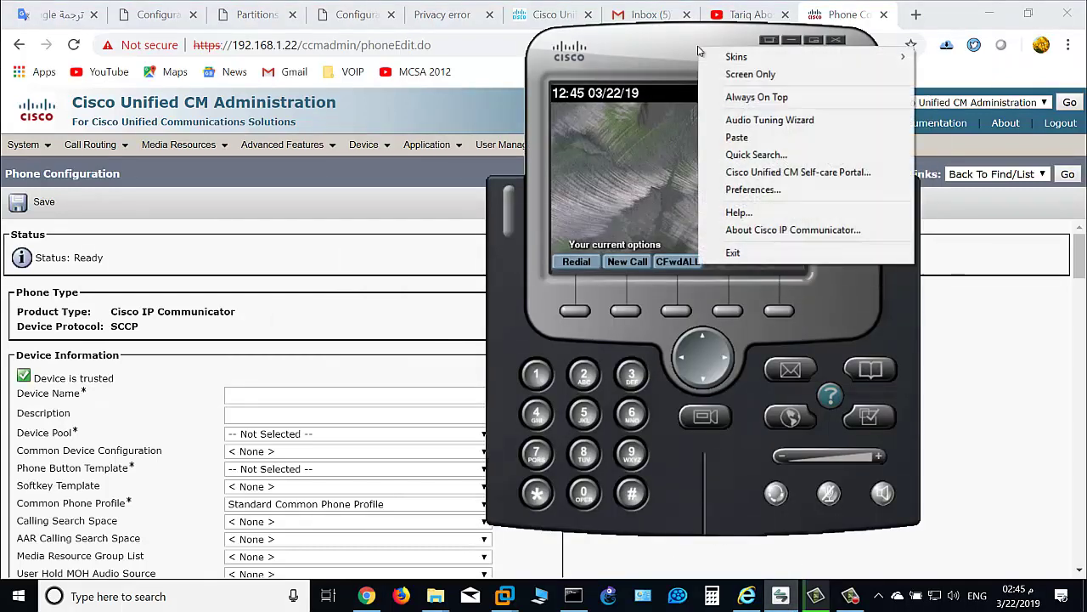
click(752, 191)
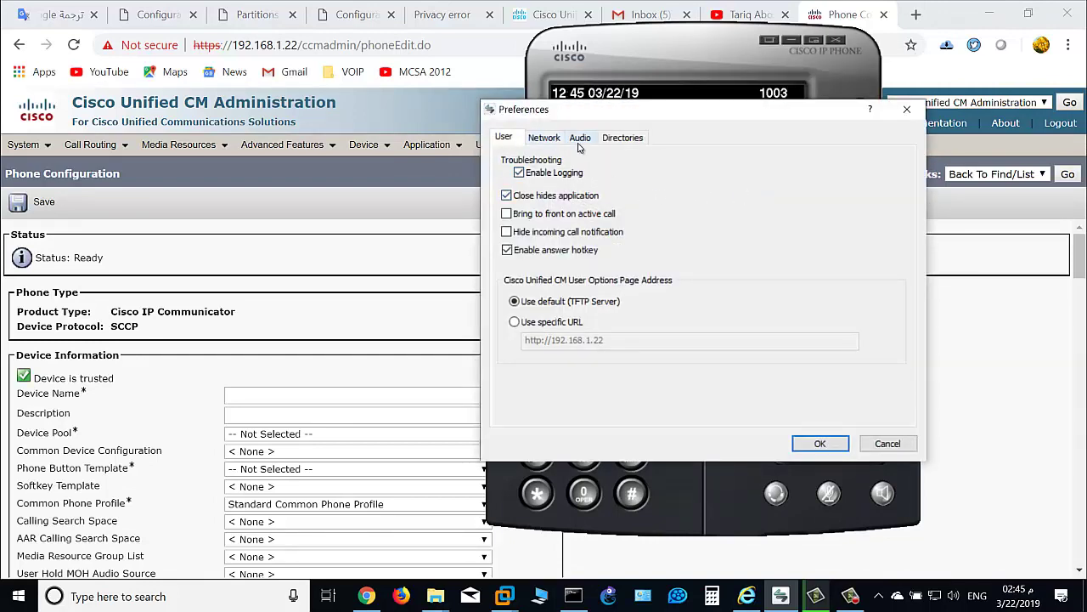
click(545, 141)
click(730, 253)
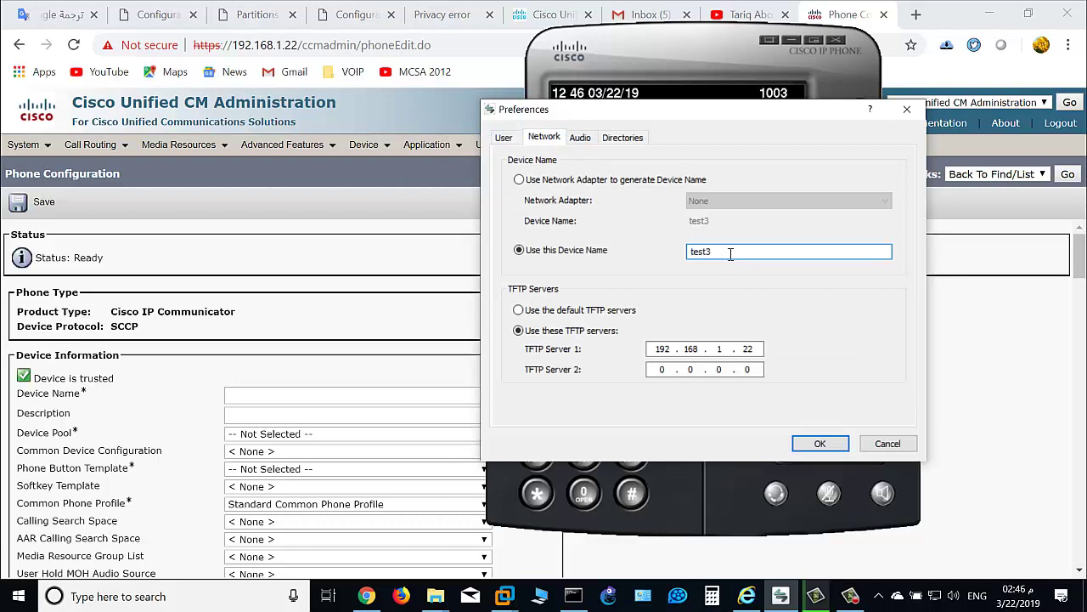
double_click(685, 251)
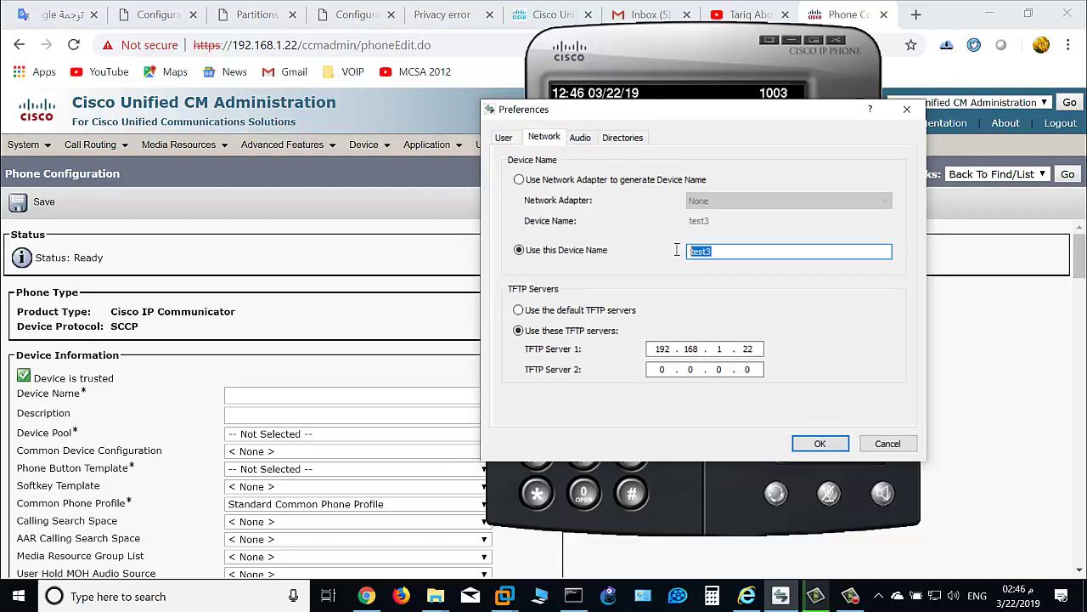
click(737, 253)
text(10)
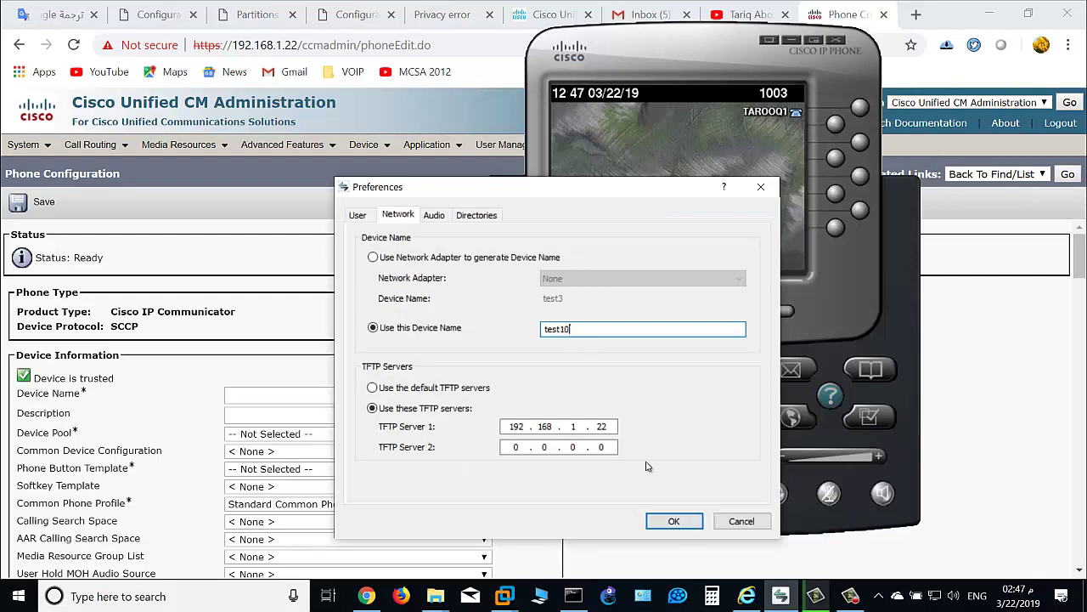
click(676, 522)
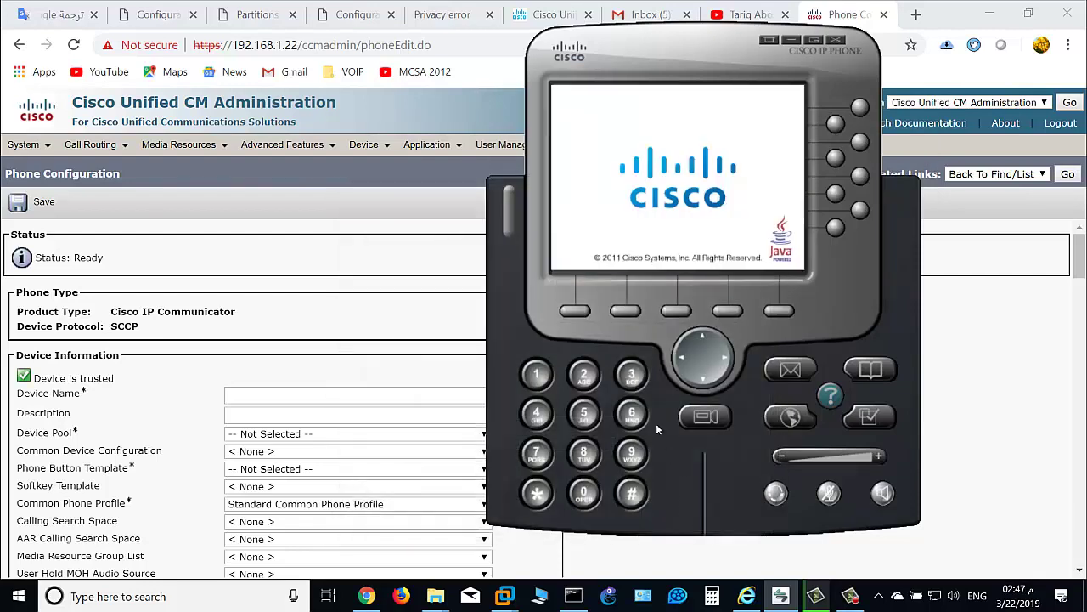
Step: Enter test10 as the new phone's Device Name
click(476, 118)
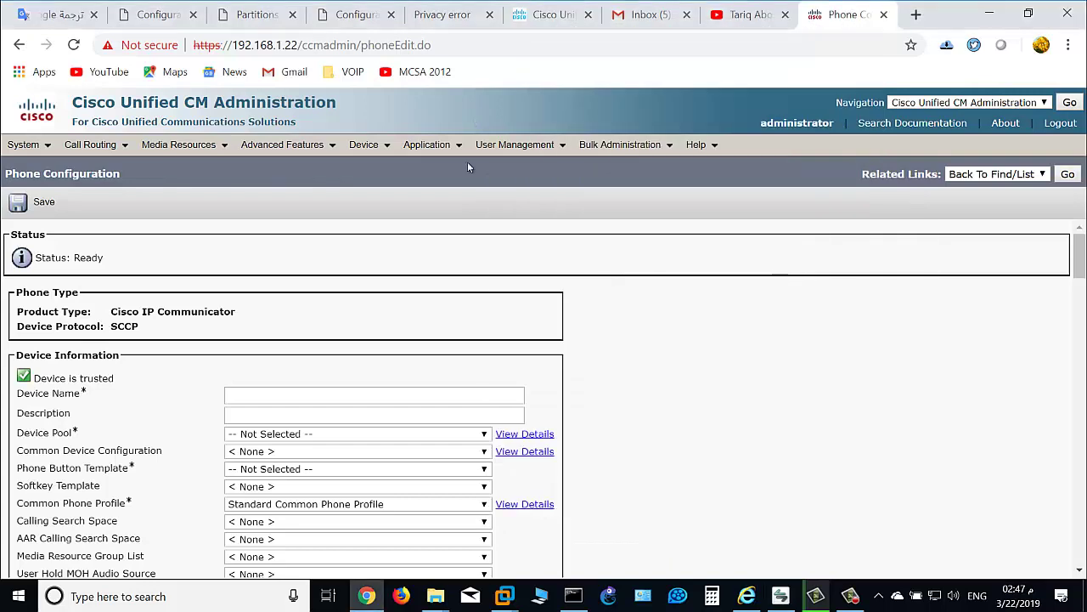
scroll(413, 311, down, 1)
scroll(413, 331, down, 1)
scroll(365, 335, up, 1)
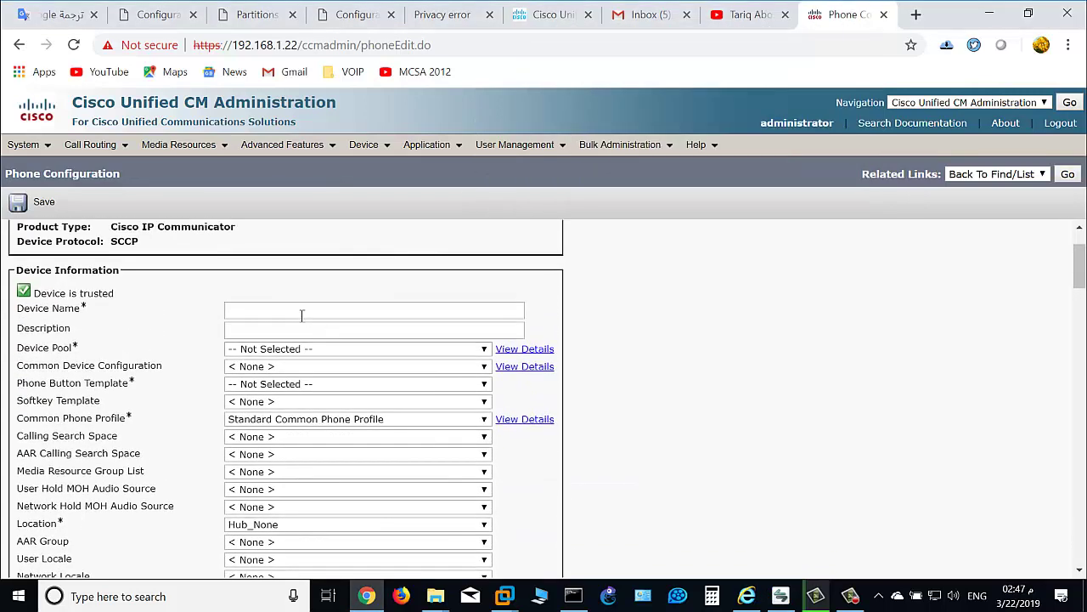
click(302, 311)
text(test)
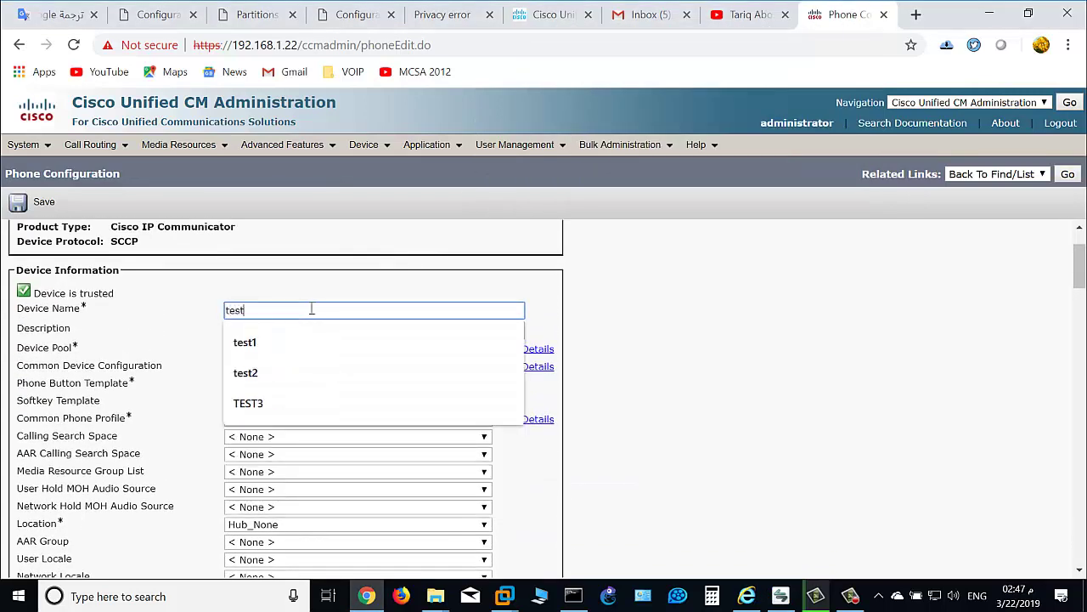
text(10)
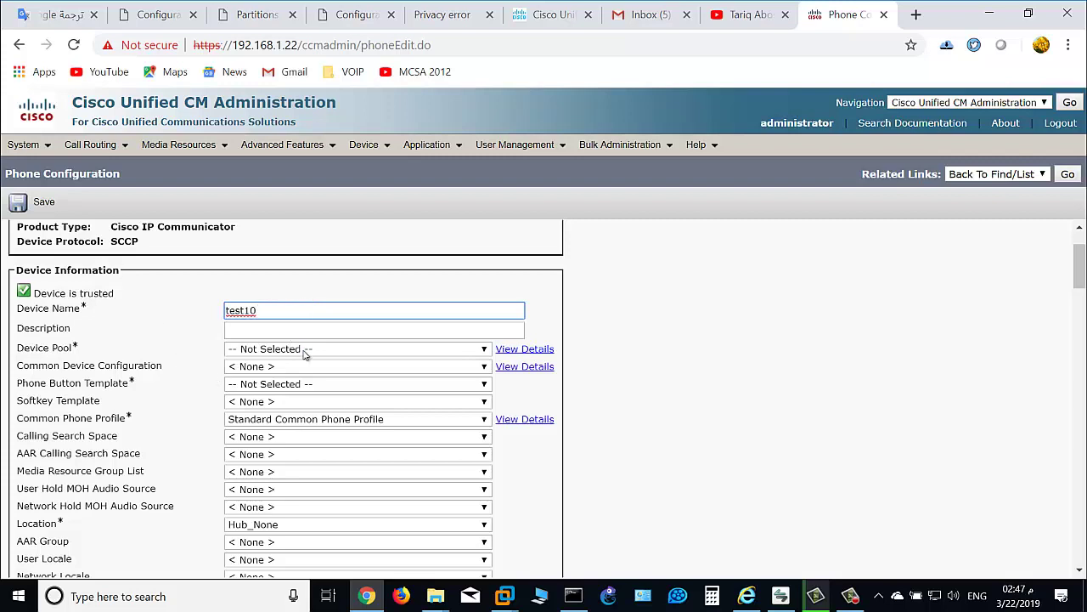
Step: Assign the Default device pool and set the owner to Anonymous (Public/Shared Space)
click(306, 355)
click(306, 349)
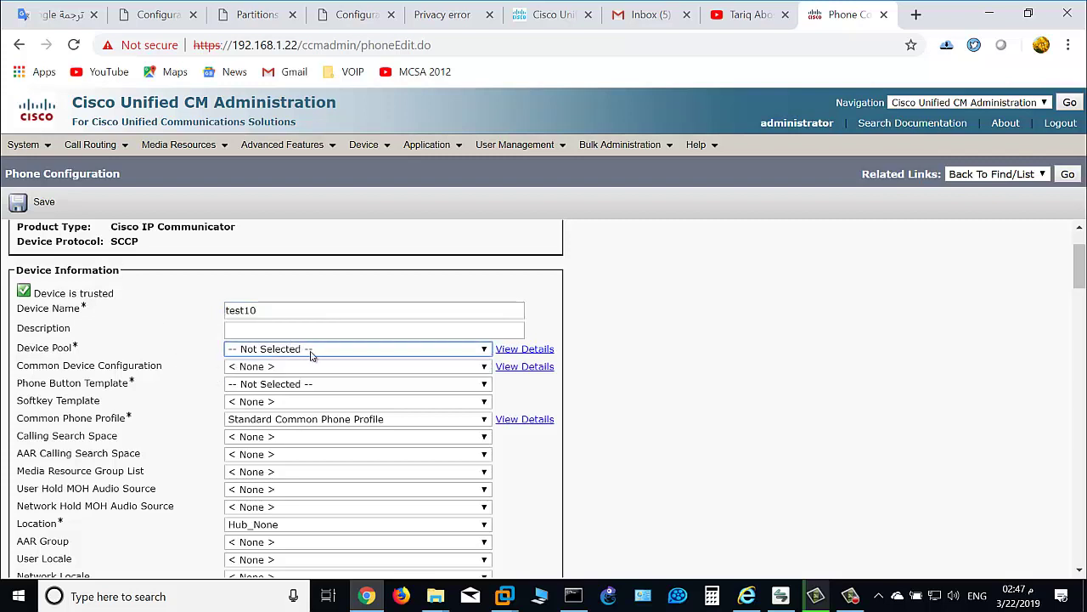
click(310, 351)
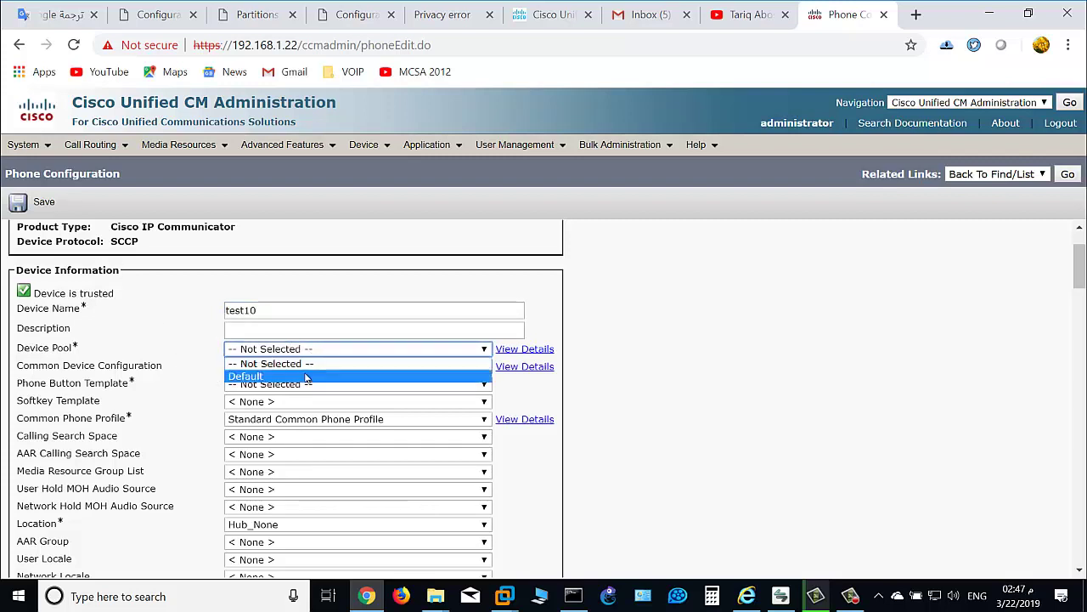
click(306, 377)
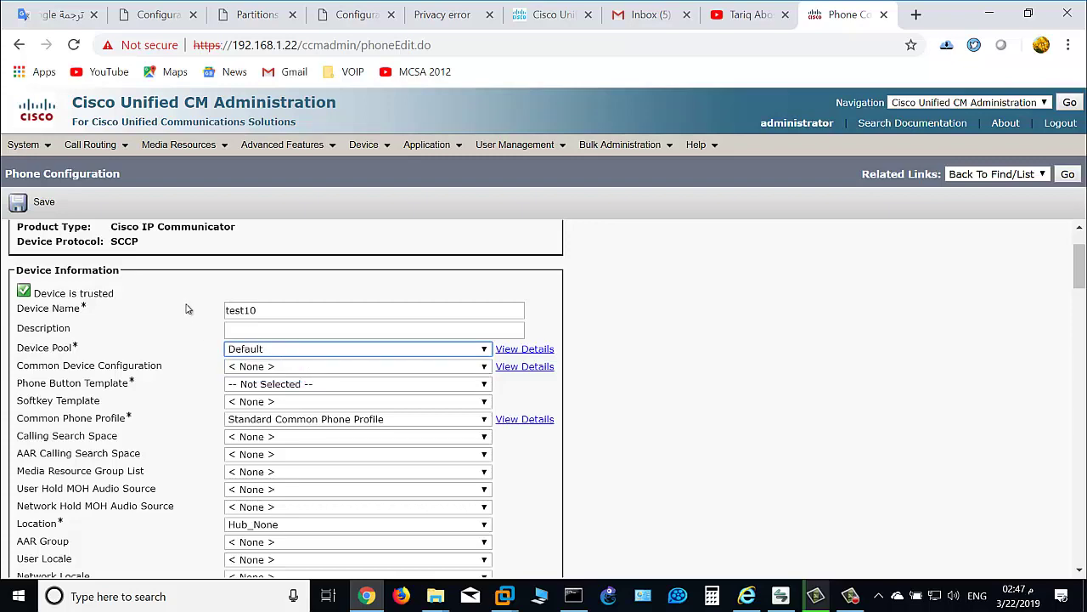
scroll(192, 308, down, 2)
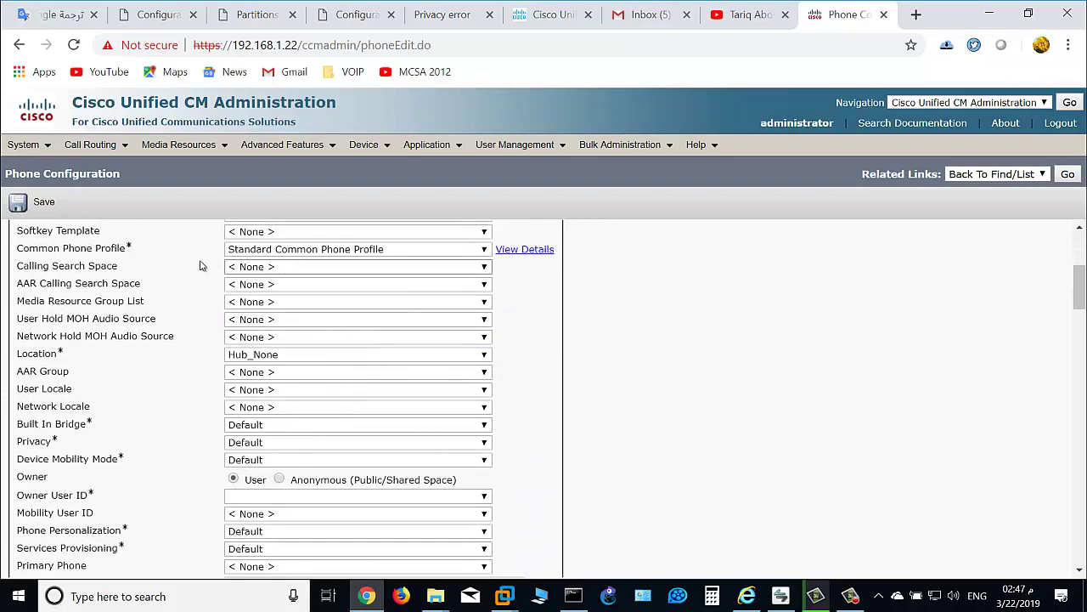
scroll(201, 266, down, 2)
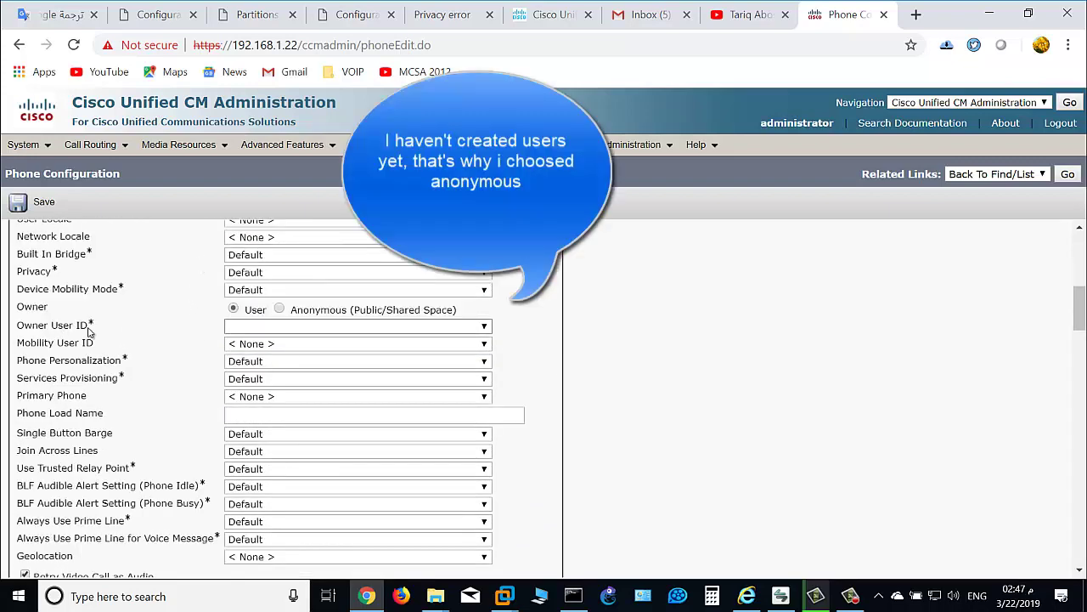
click(279, 310)
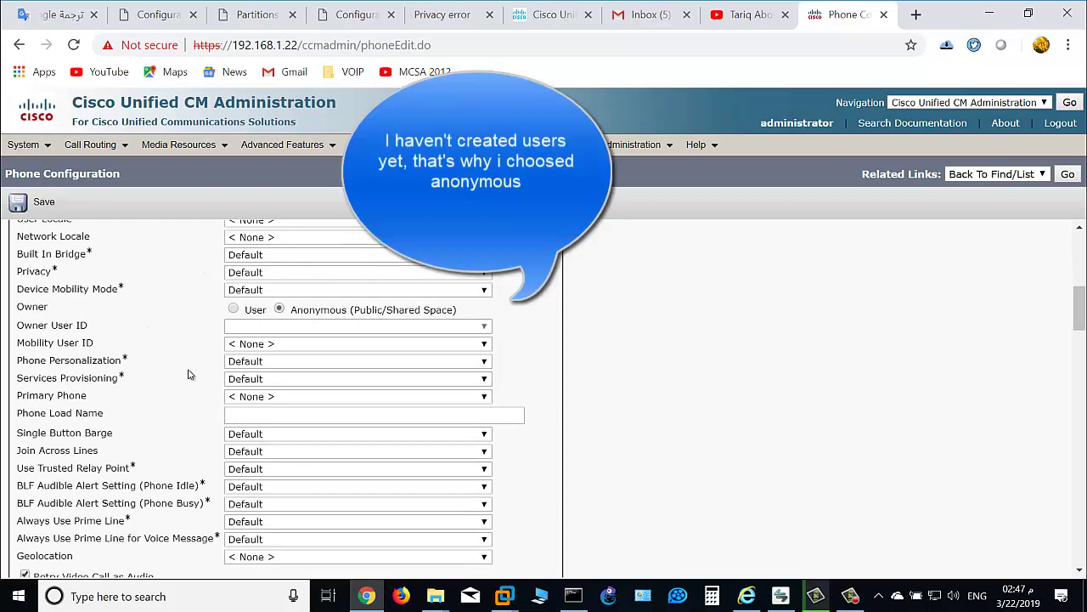
Step: Scroll through the remaining phone settings down to the bottom Save button
scroll(206, 376, down, 1)
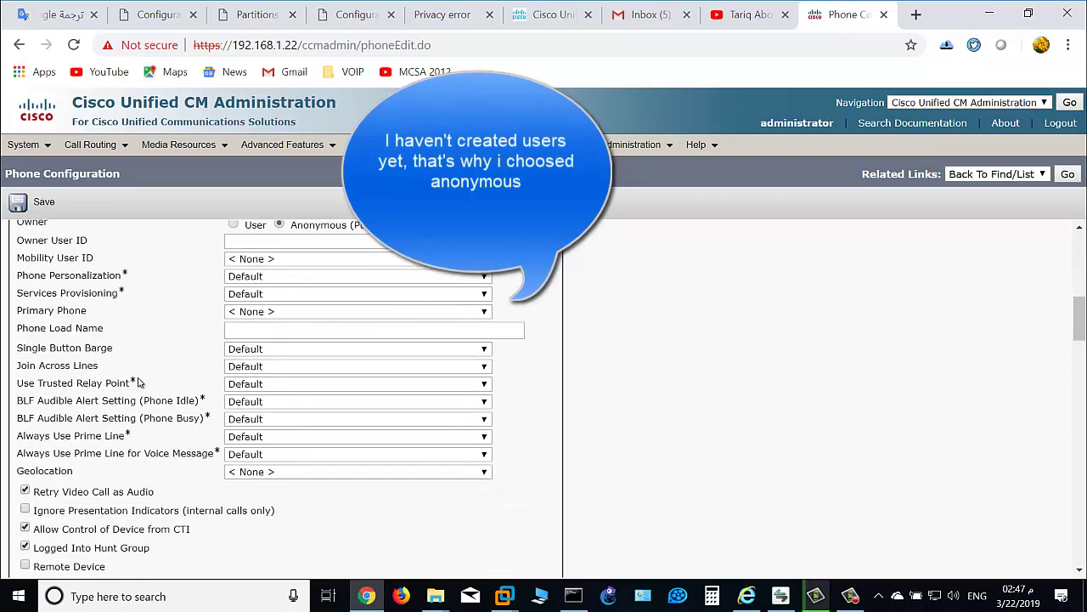
scroll(144, 386, down, 1)
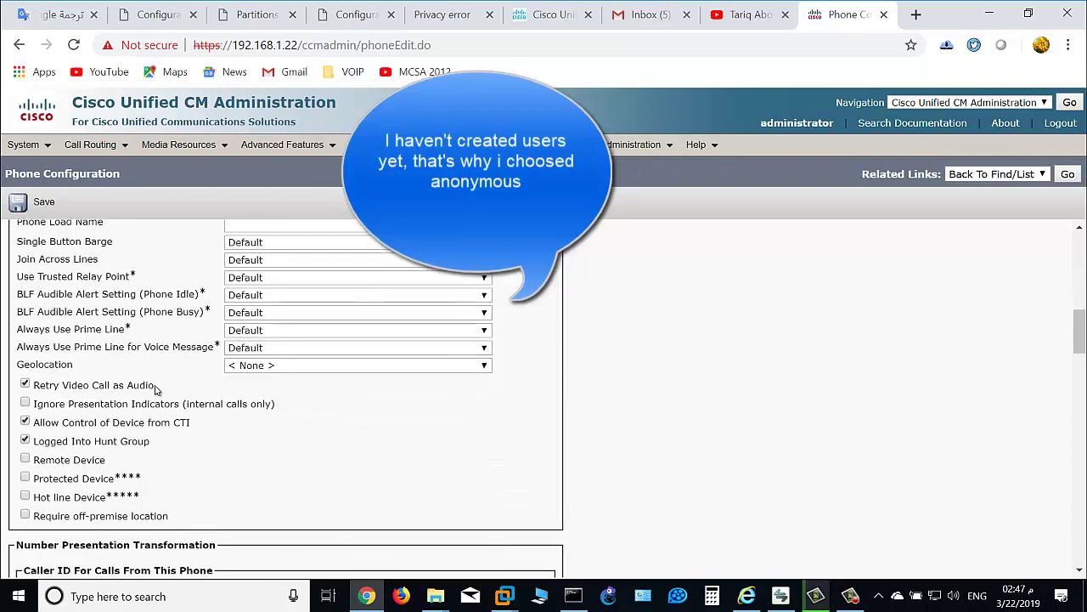
scroll(157, 389, down, 1)
scroll(170, 382, down, 2)
scroll(119, 365, down, 2)
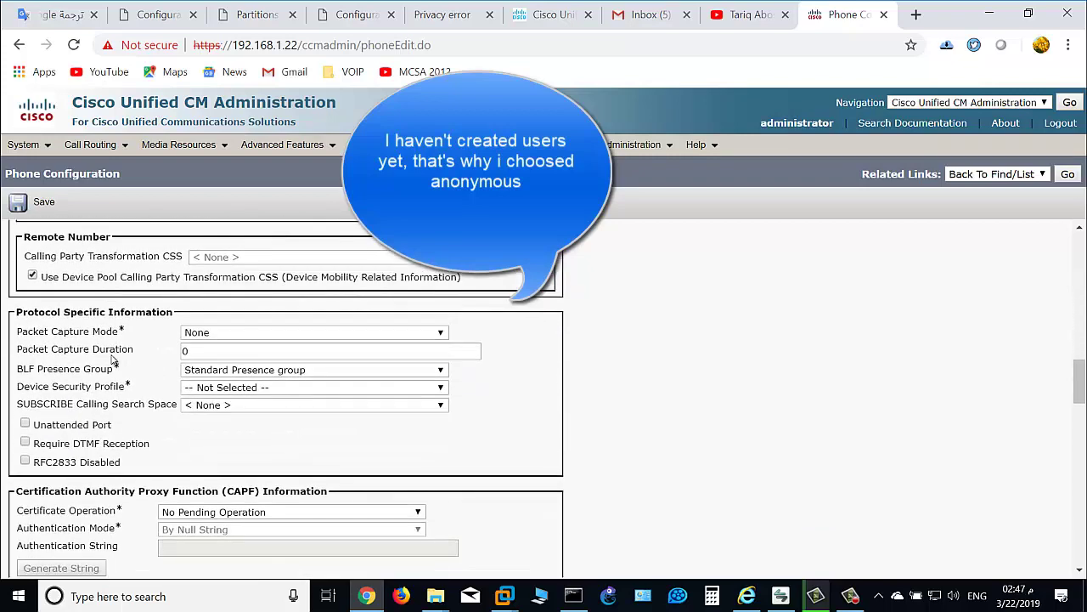
scroll(136, 349, down, 2)
scroll(173, 339, down, 2)
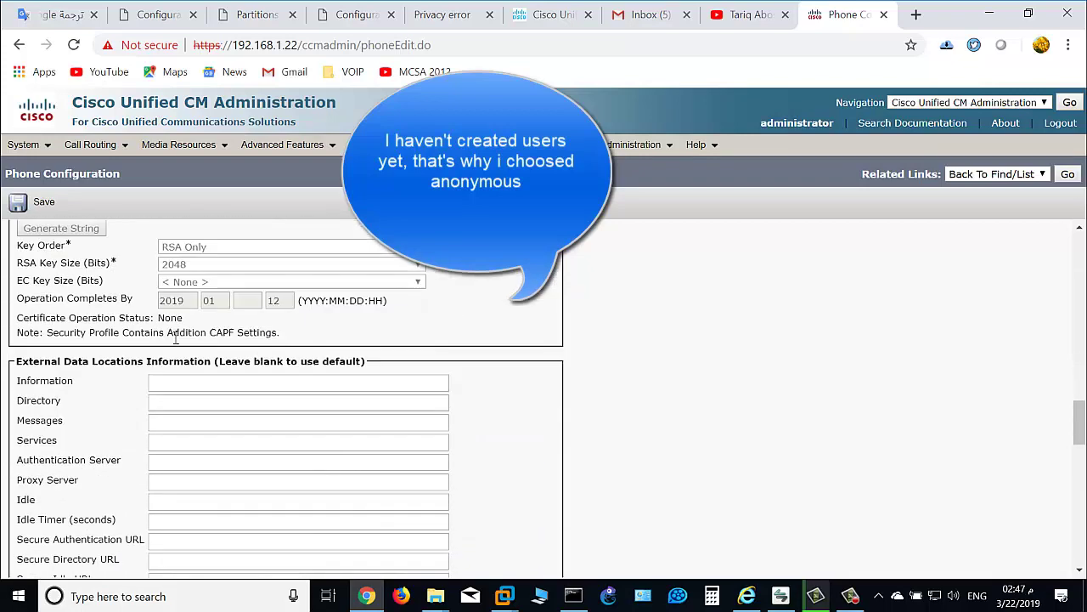
scroll(170, 331, up, 2)
scroll(170, 314, down, 10)
scroll(168, 308, down, 2)
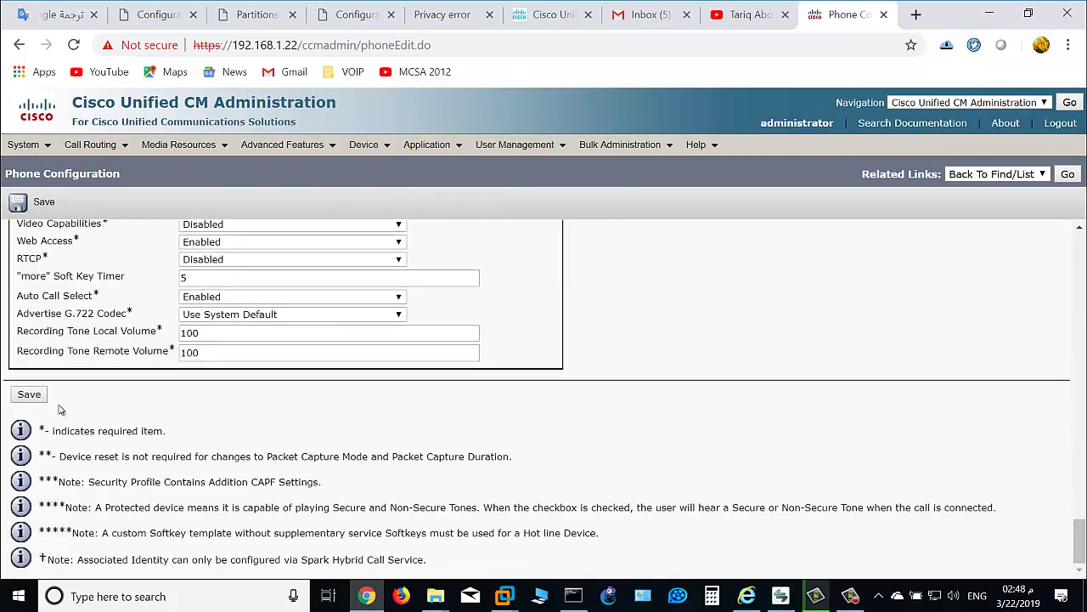
Step: After a failed save, select the Cisco IP Communicator Standard SCCP Non-Secure security profile
click(29, 394)
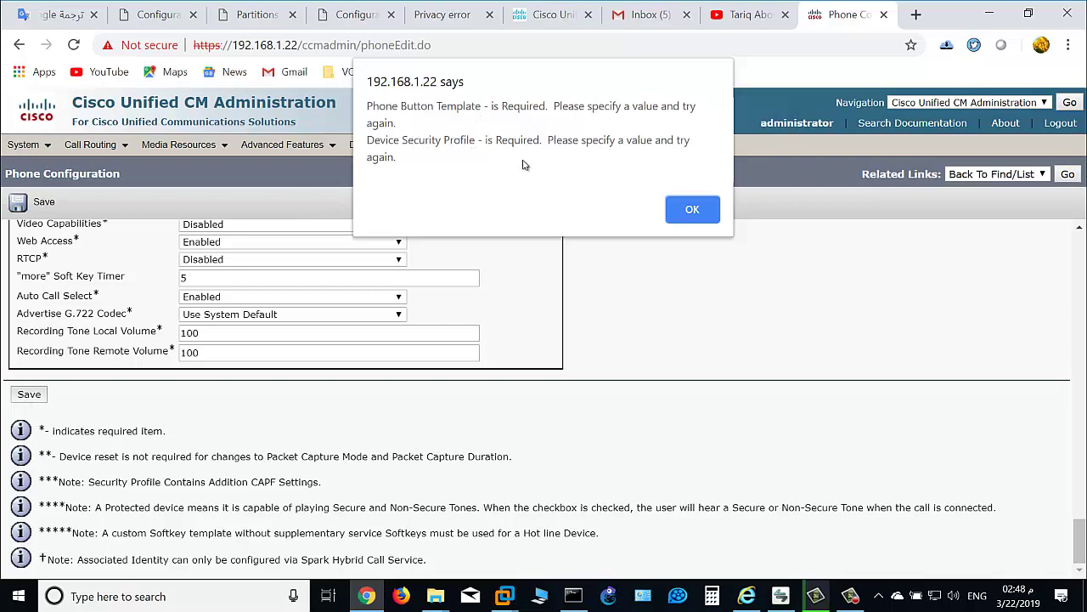
click(694, 210)
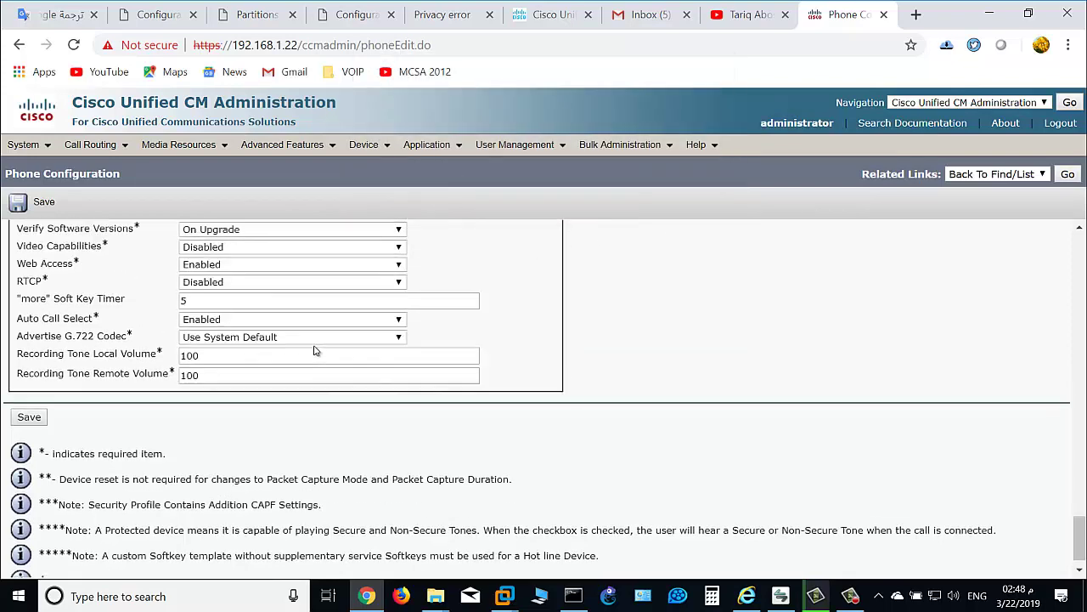
scroll(315, 347, up, 3)
scroll(88, 446, up, 5)
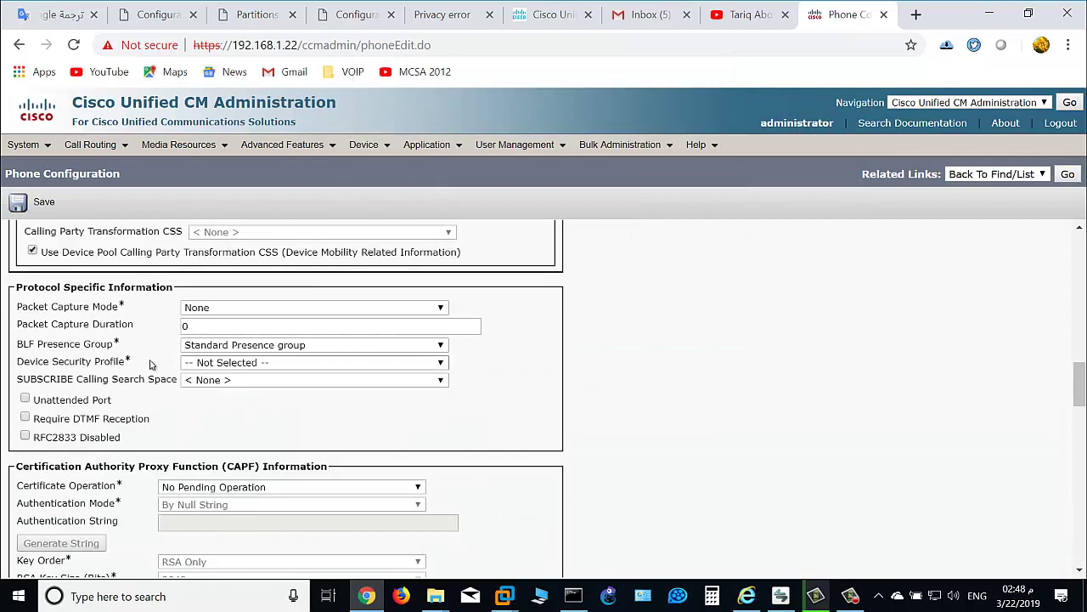
click(243, 363)
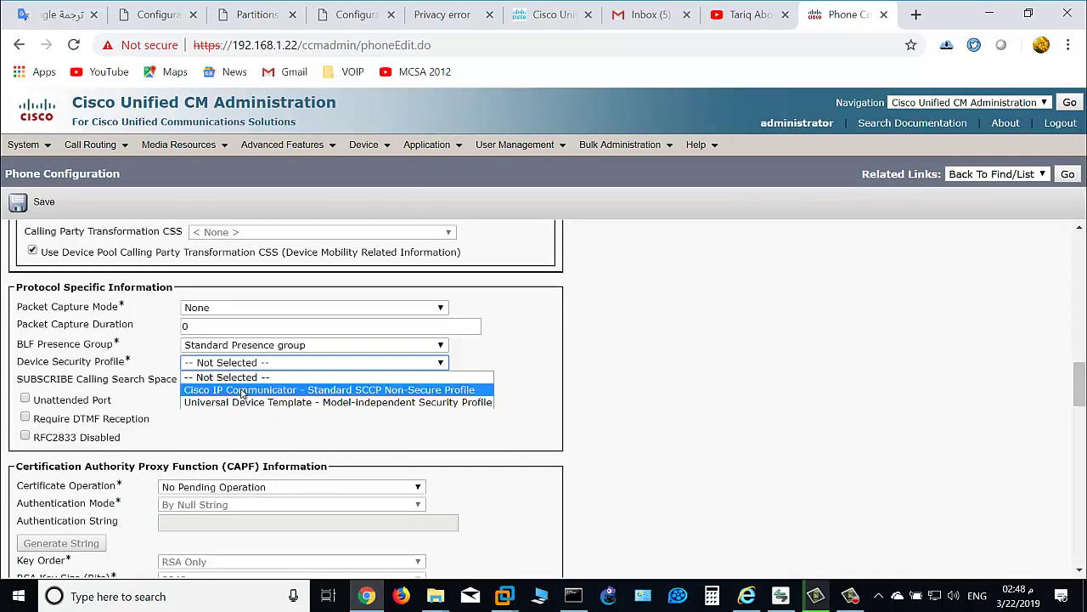
click(243, 390)
Step: Find the Phone Button Template field and set it to Standard CIPC SCCP
scroll(115, 389, up, 2)
scroll(124, 383, up, 1)
scroll(119, 390, up, 4)
key(ctrl+f)
text(tem)
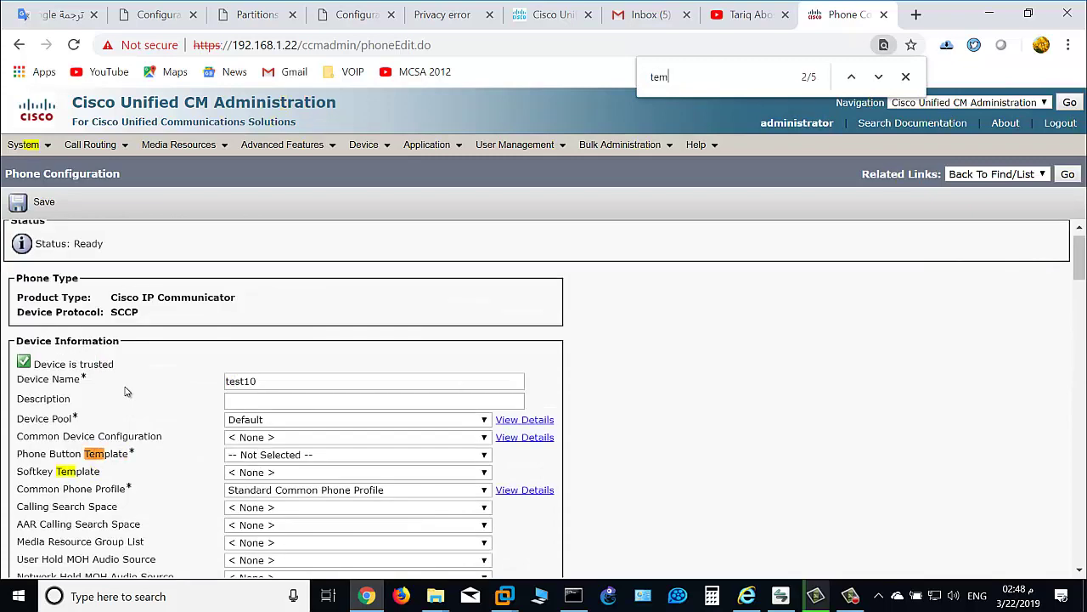
text(pl)
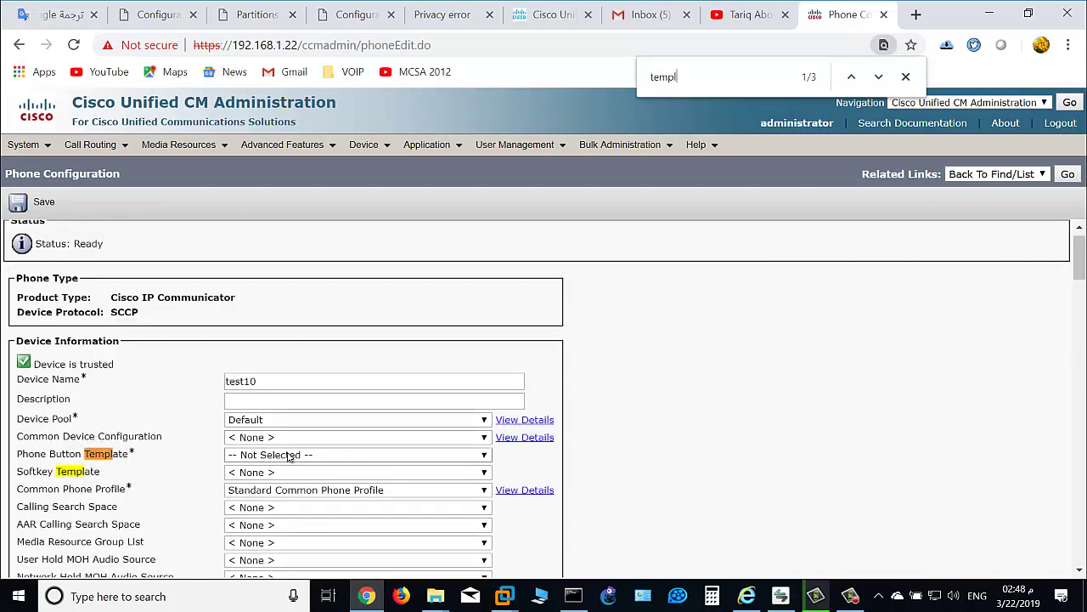
click(290, 456)
scroll(295, 357, down, 10)
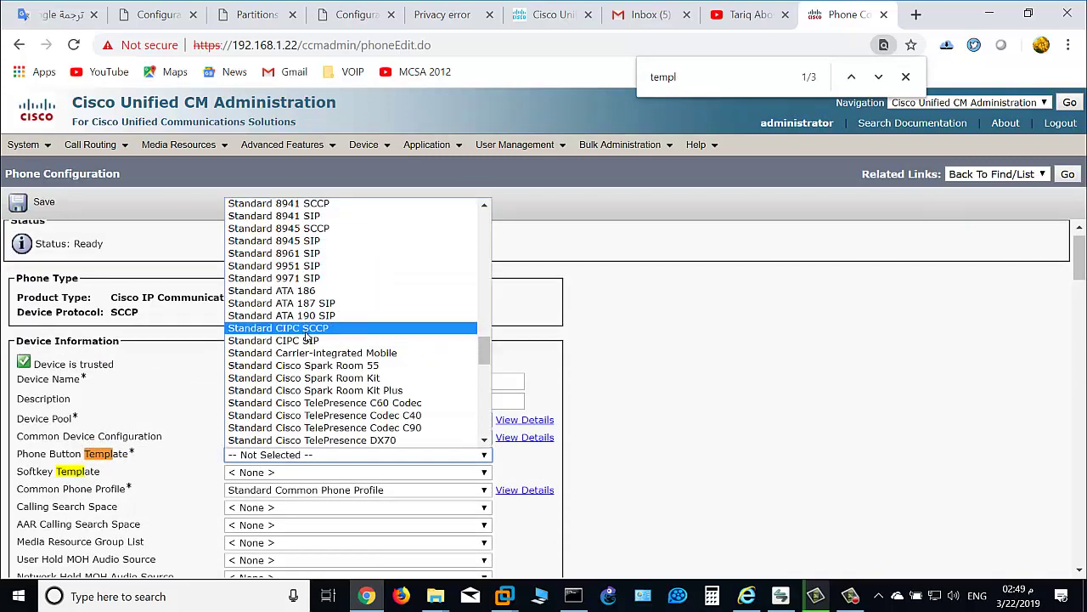
click(289, 328)
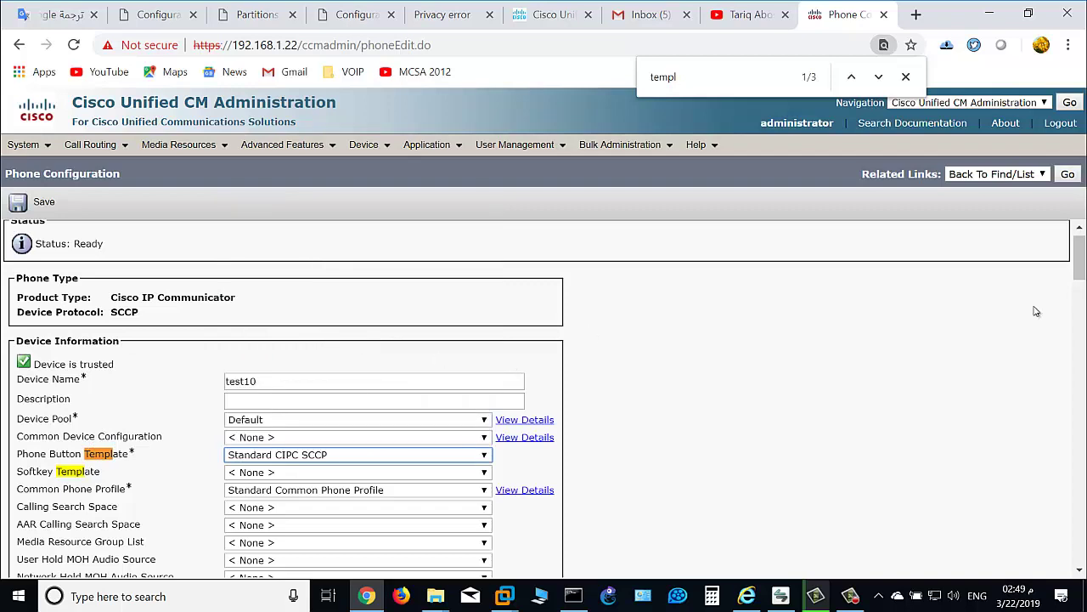
drag(1080, 259, 1081, 565)
Step: Save phone test10 and apply its configuration
click(29, 395)
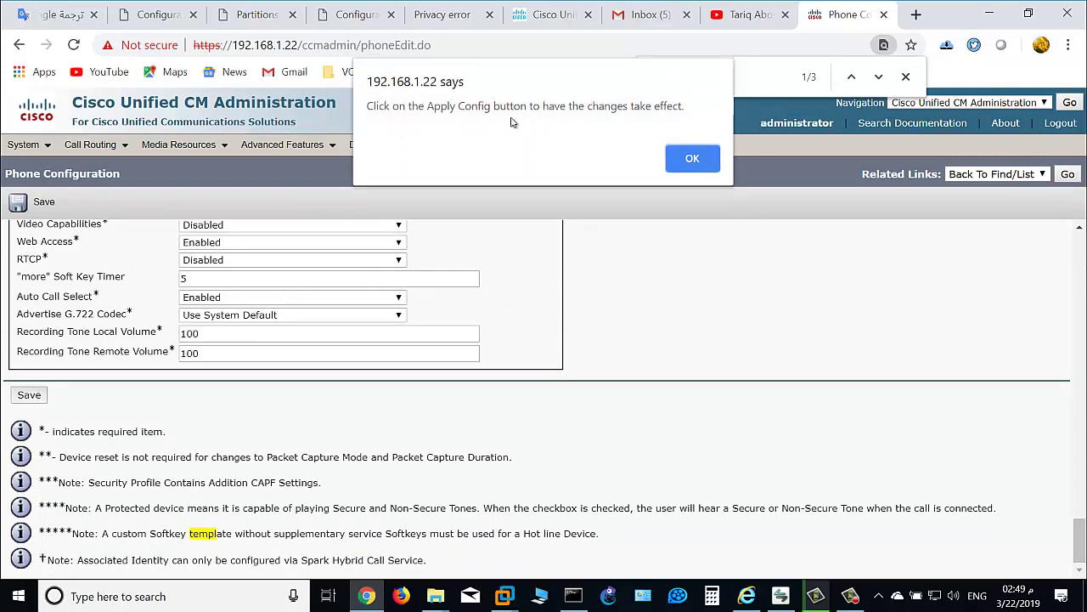
click(692, 160)
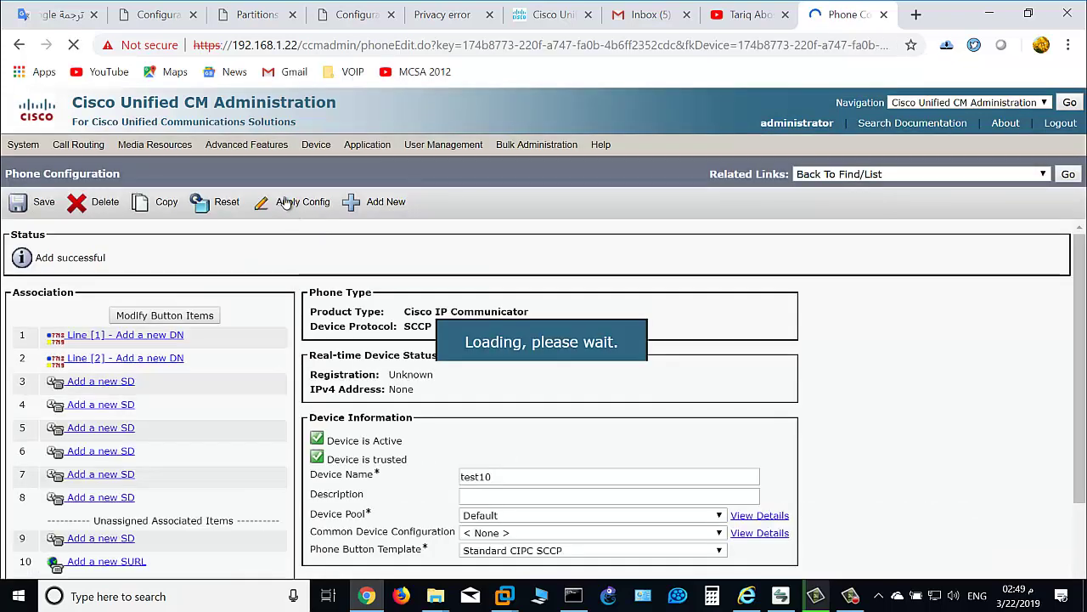
click(288, 204)
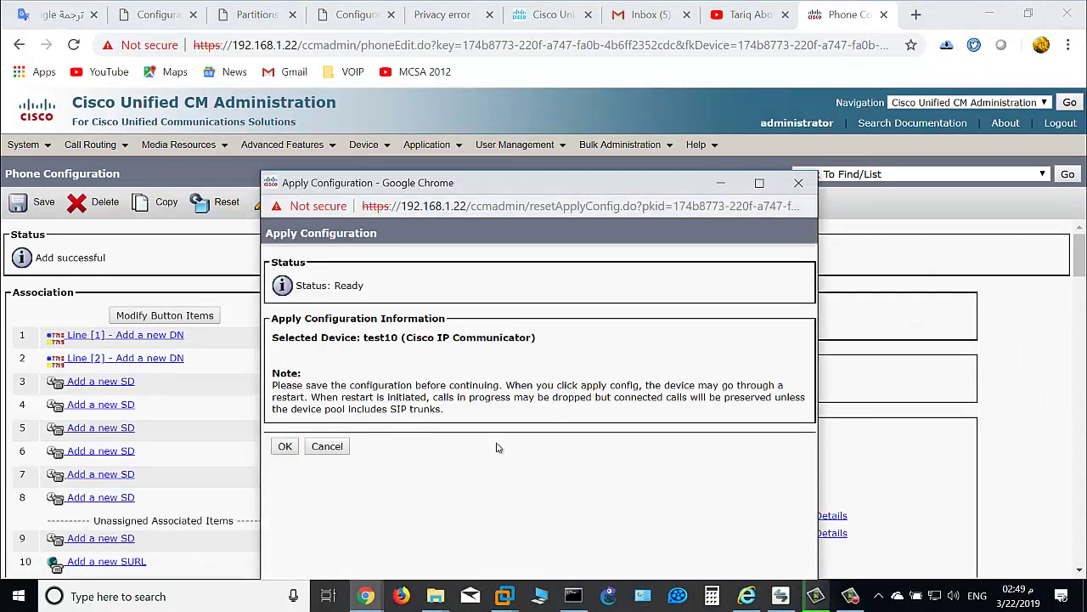
click(286, 446)
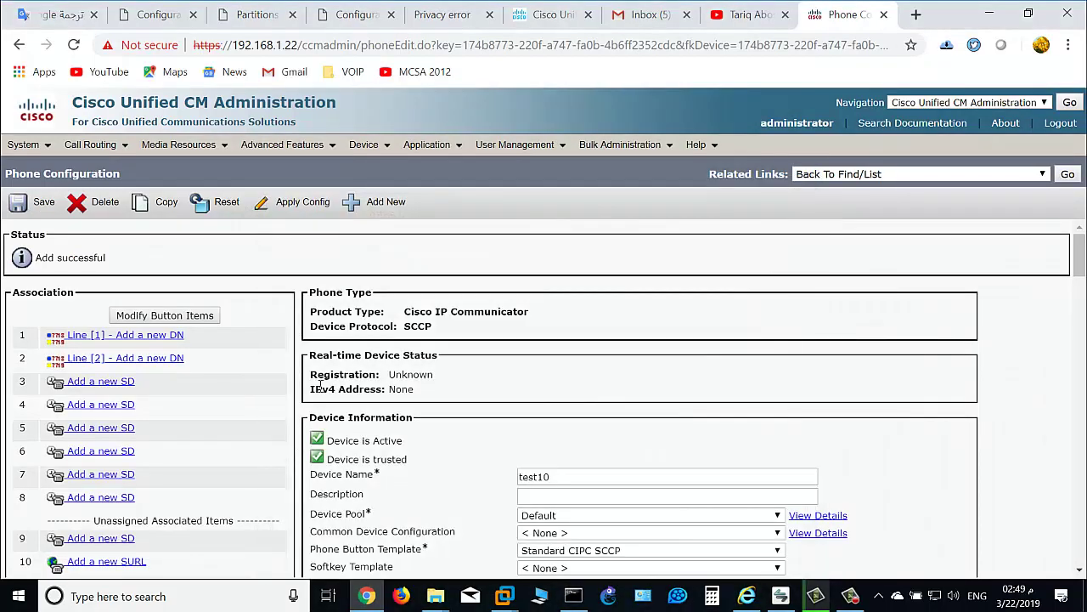
Step: Review the saved phone page and select the test10 device name
scroll(573, 337, down, 1)
scroll(573, 337, down, 3)
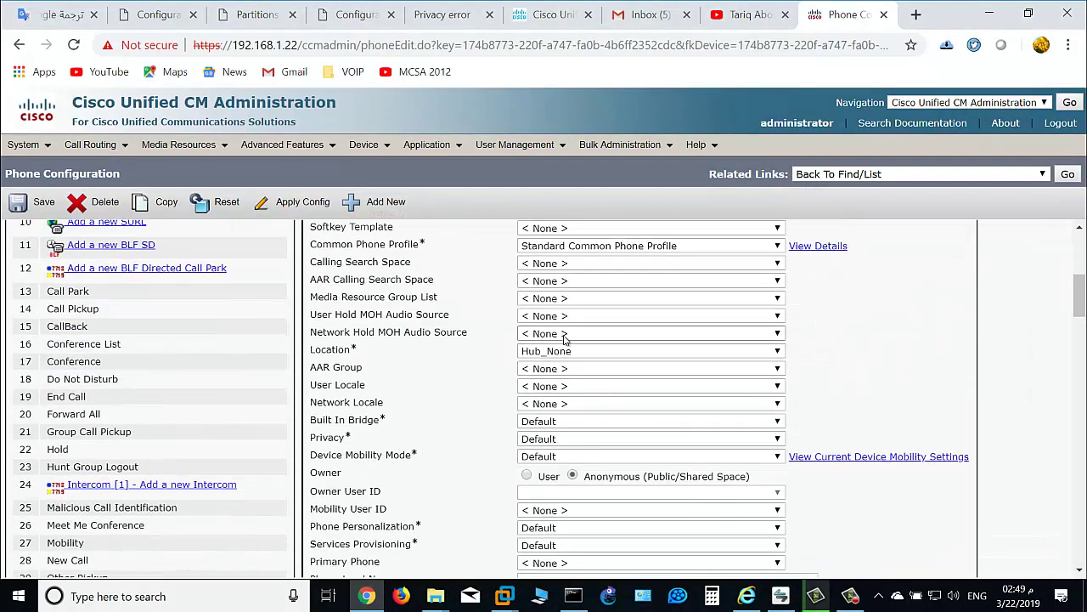
scroll(574, 337, up, 3)
double_click(560, 396)
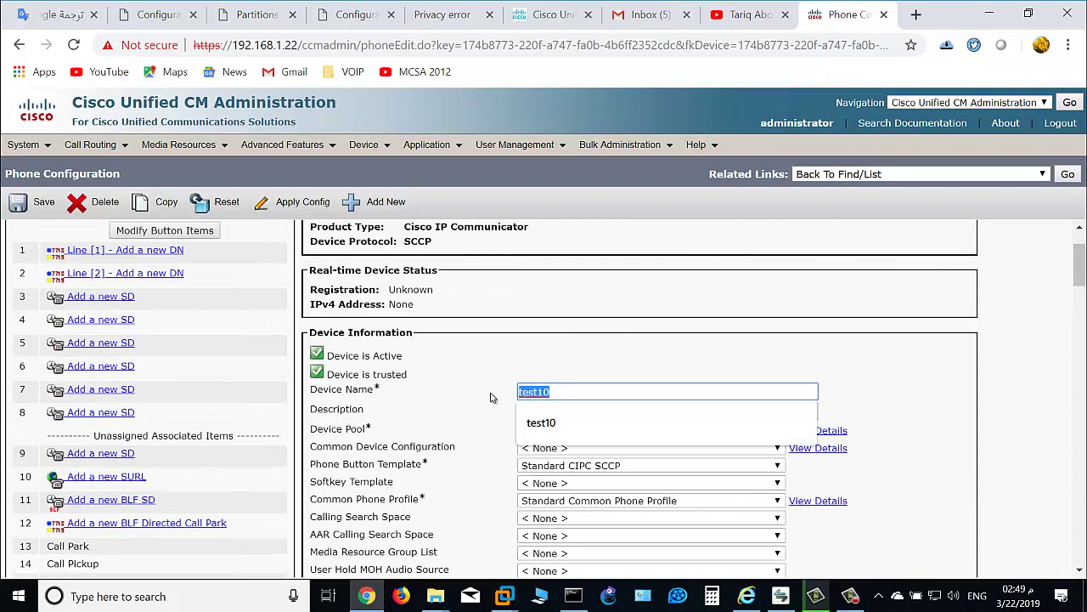
click(477, 370)
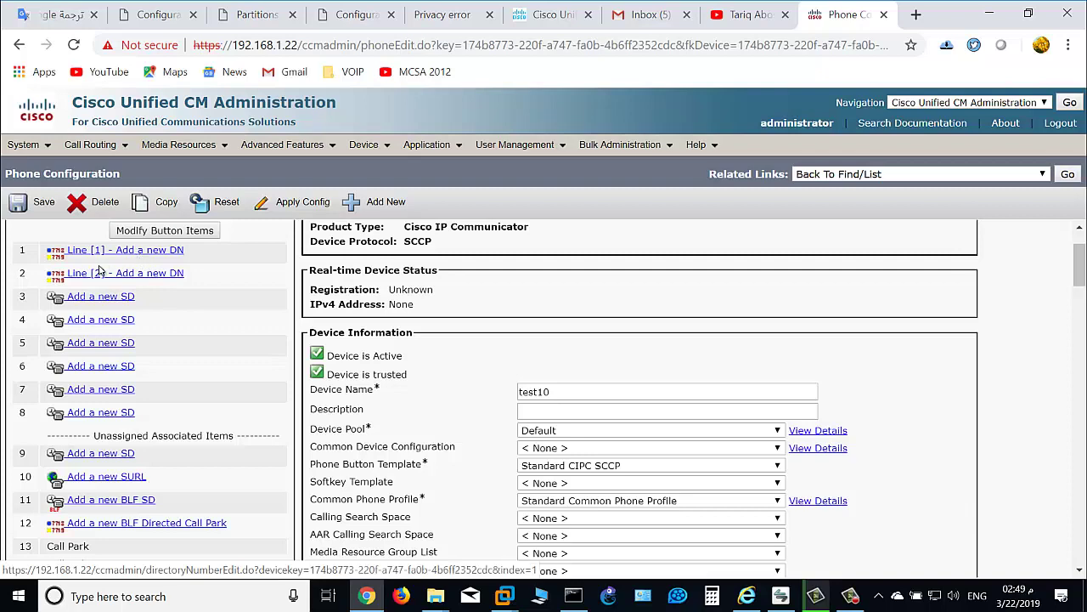
Step: Add directory number 1005 to line 1 in the International-PT partition
click(149, 251)
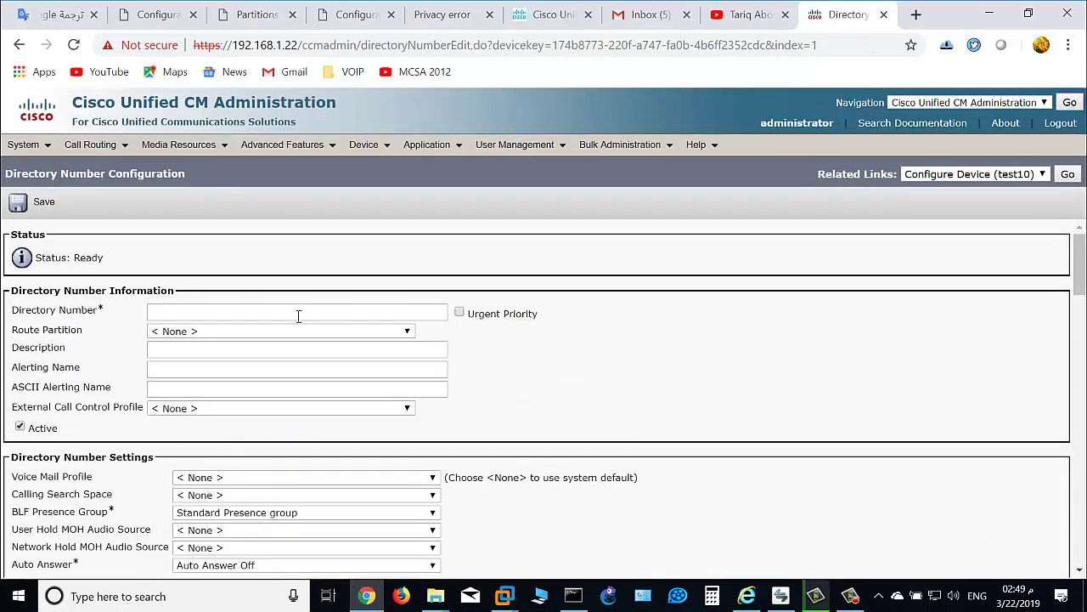
click(251, 313)
text(100)
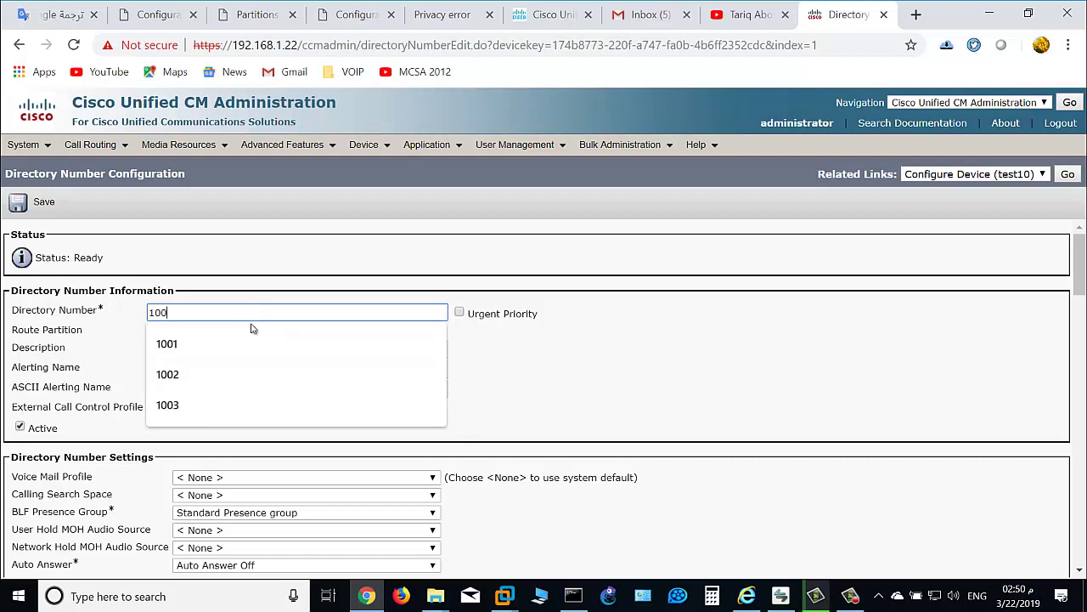
text(5)
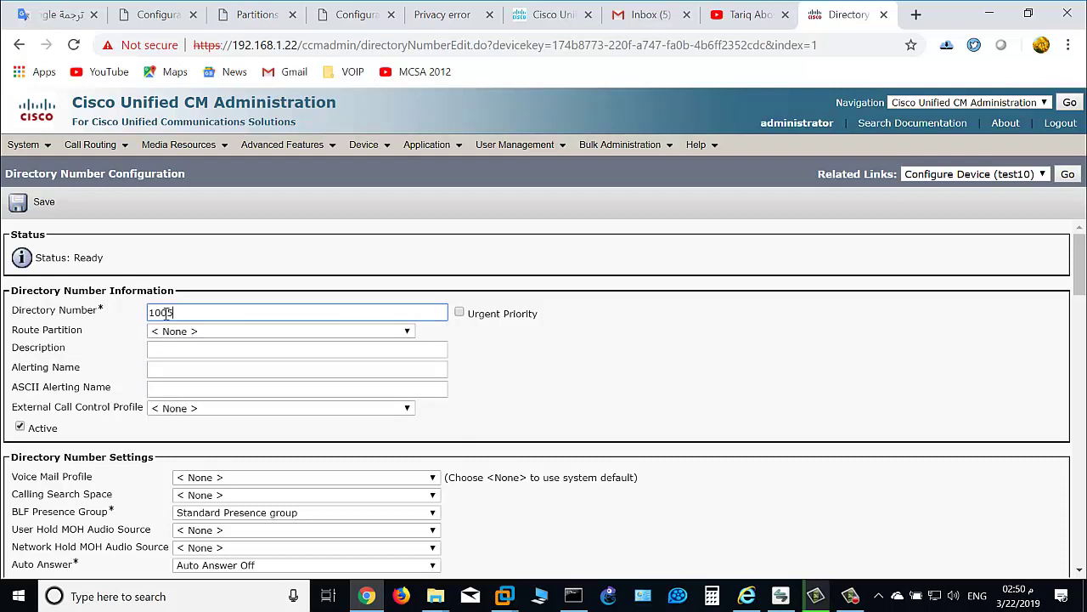
text(5)
click(214, 332)
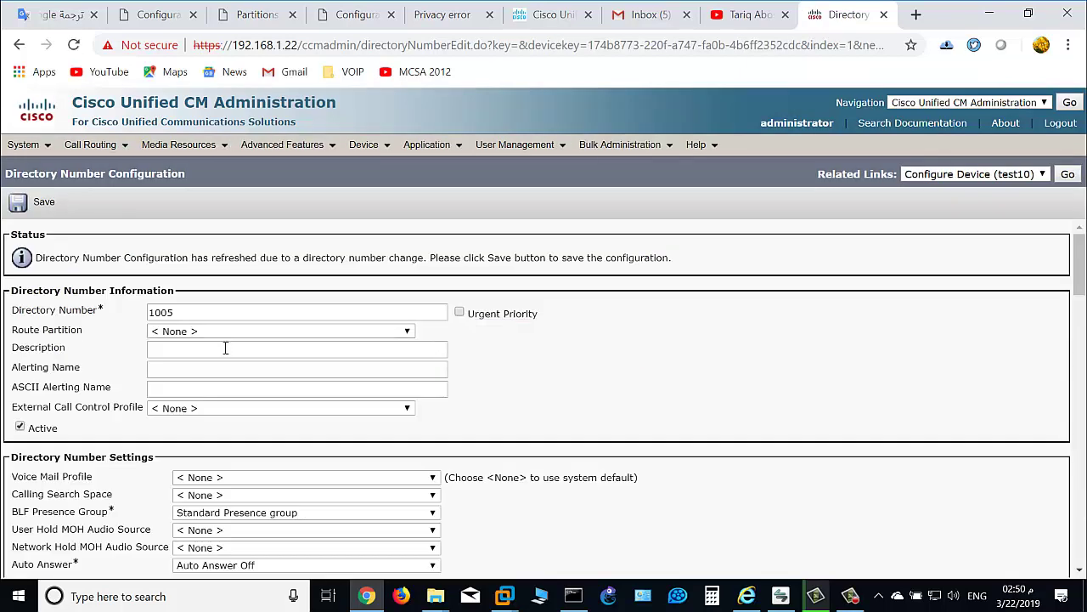
scroll(518, 374, down, 1)
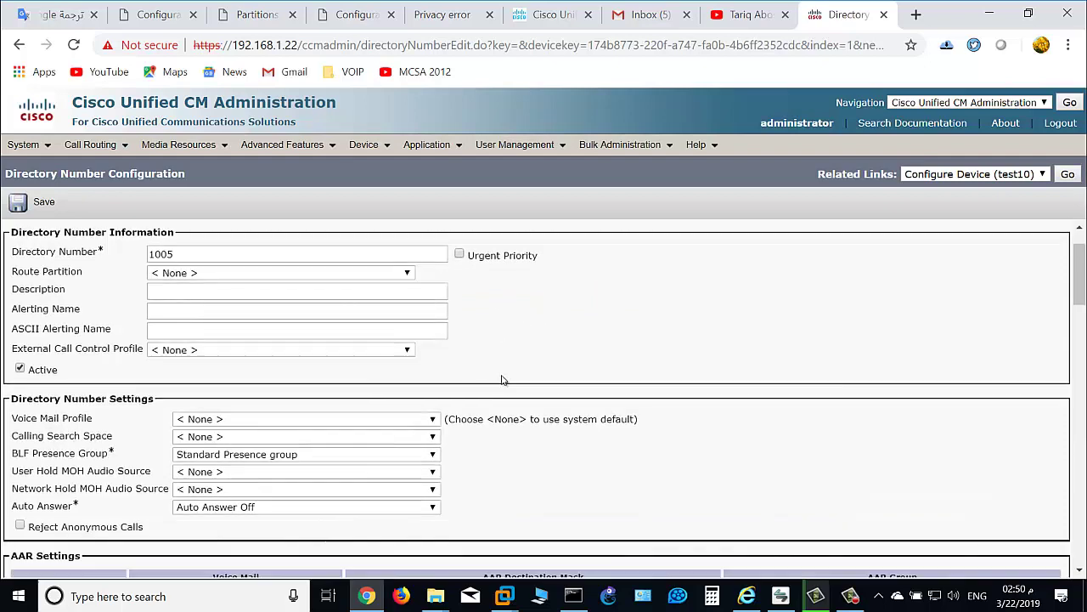
scroll(463, 367, down, 1)
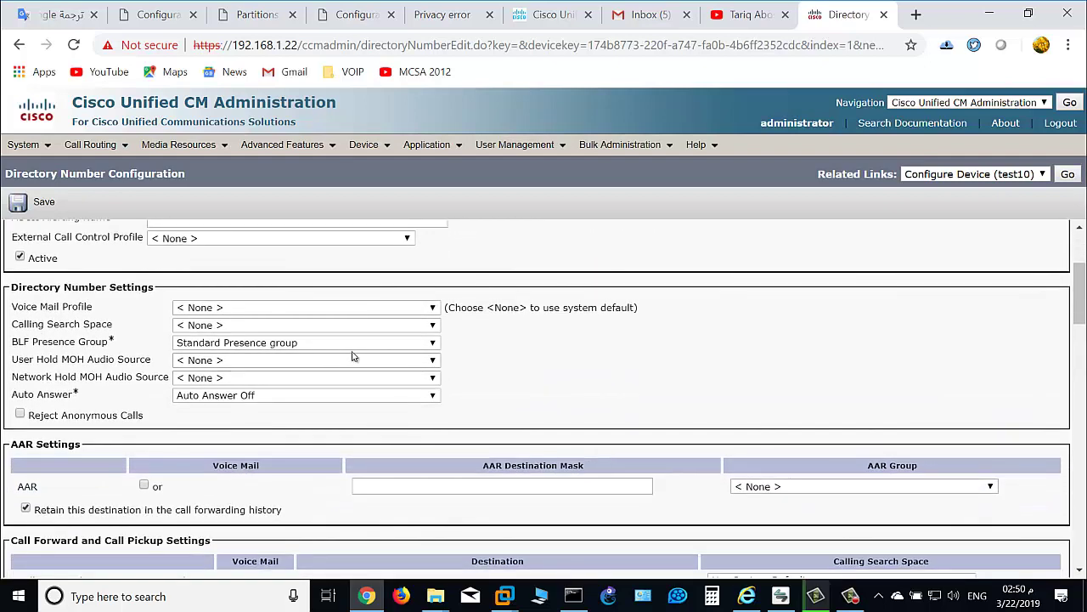
scroll(340, 350, up, 1)
scroll(337, 348, up, 1)
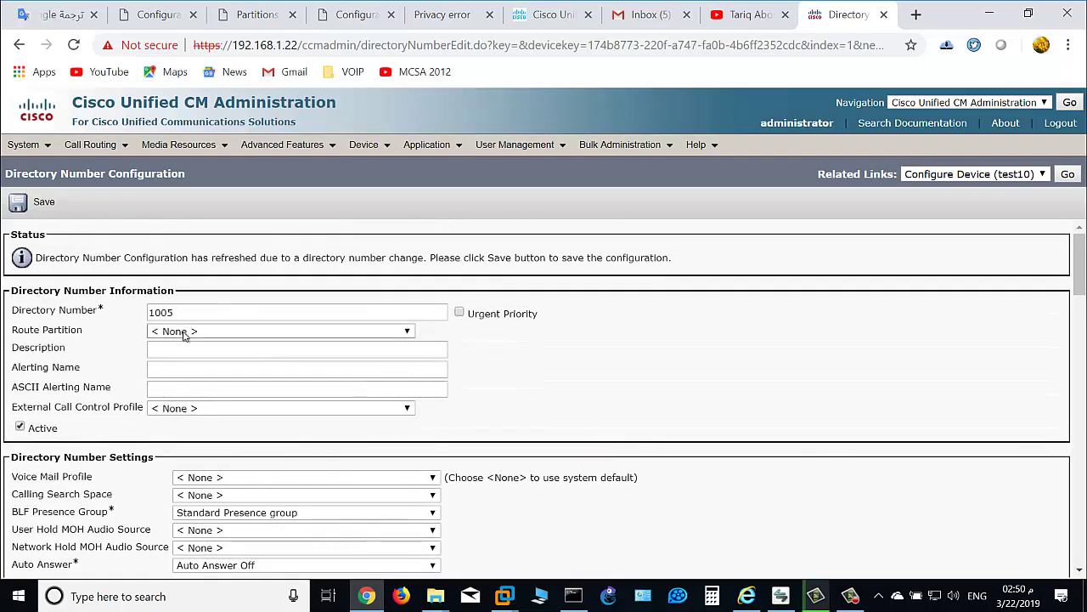
click(185, 332)
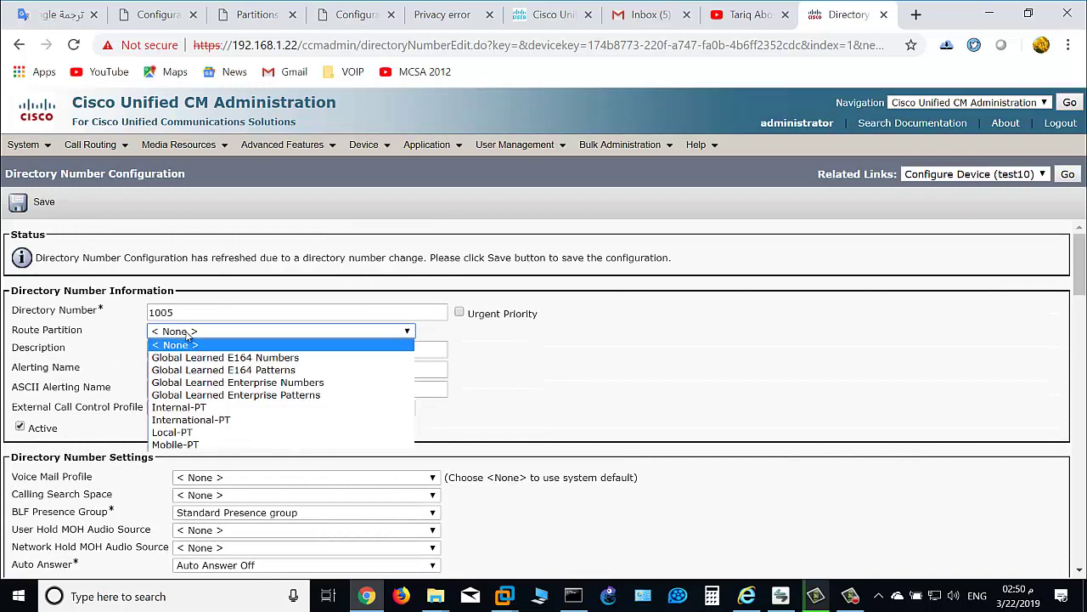
click(217, 424)
Step: Set the directory number's calling search space to International
scroll(493, 365, down, 1)
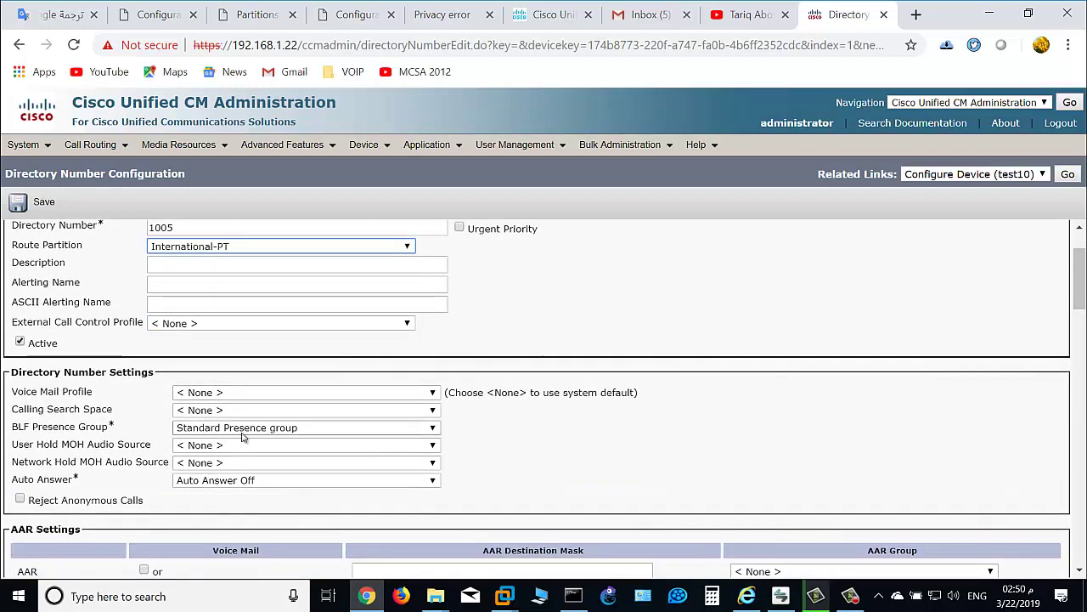
click(235, 411)
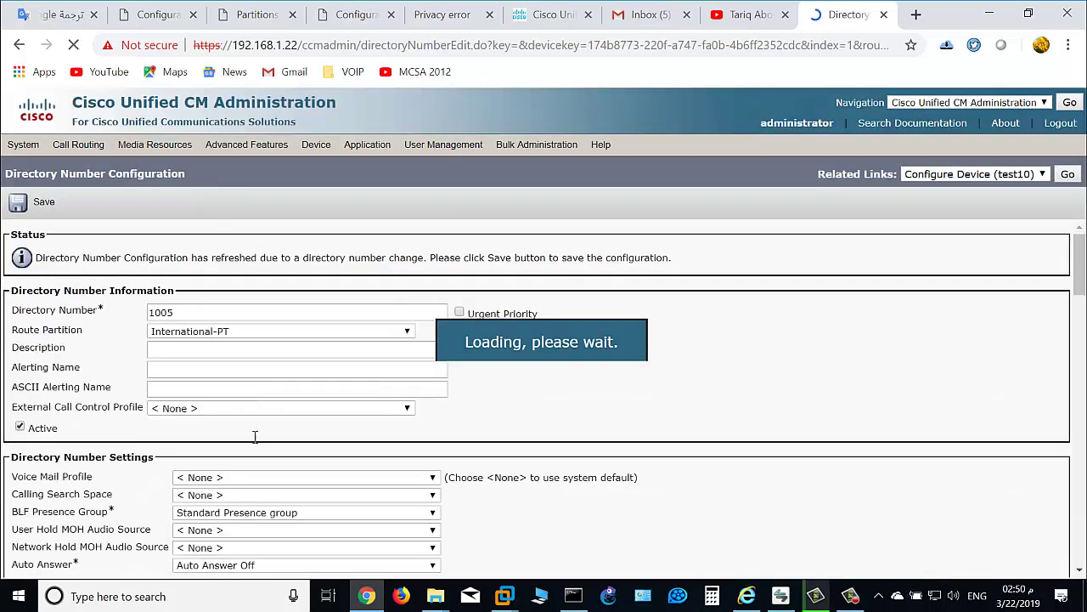
click(220, 497)
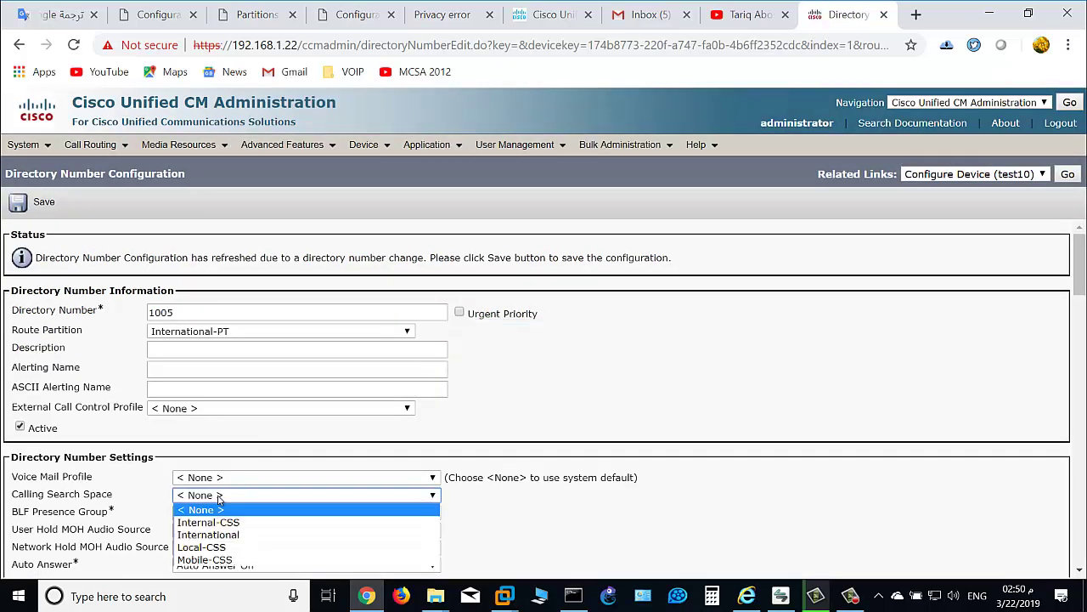
click(229, 535)
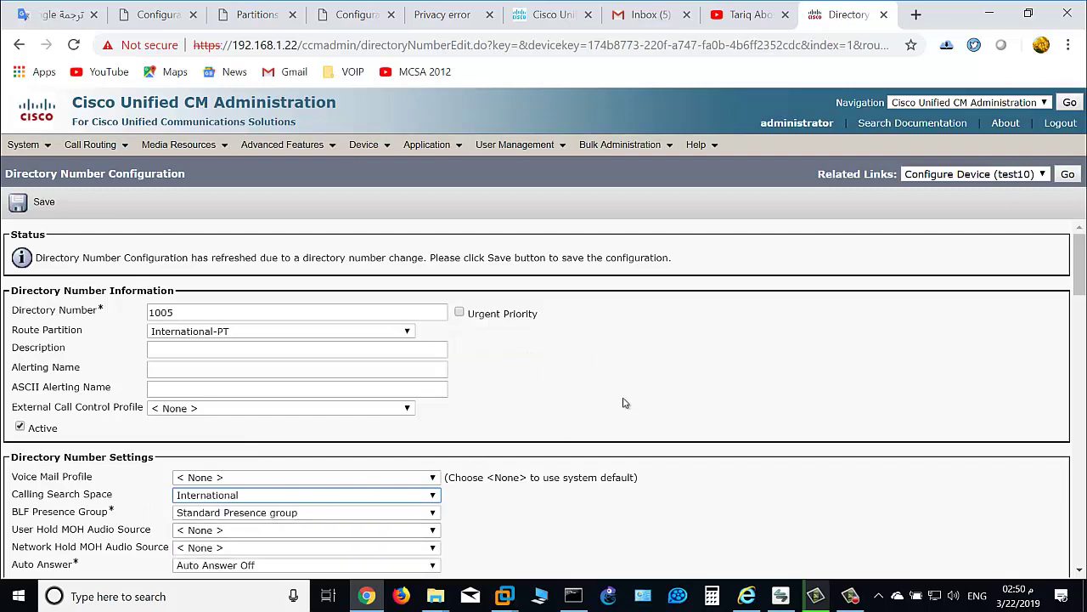
scroll(502, 357, down, 1)
scroll(520, 344, down, 1)
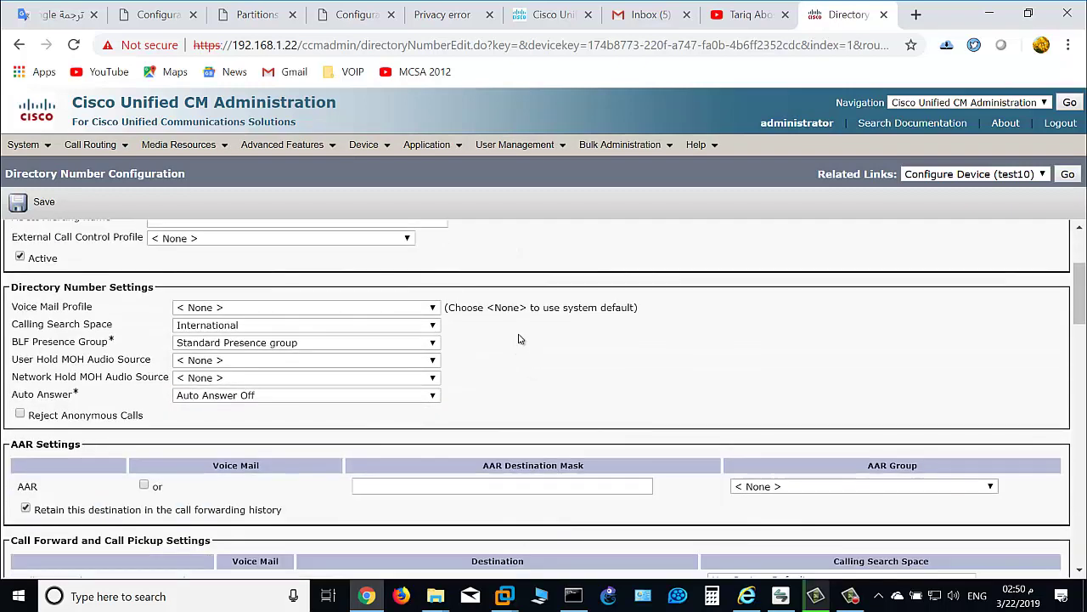
scroll(520, 339, down, 12)
scroll(273, 327, up, 1)
Step: Enter 'ali1' in both Display and ASCII Display caller ID fields and save number 1005
click(225, 291)
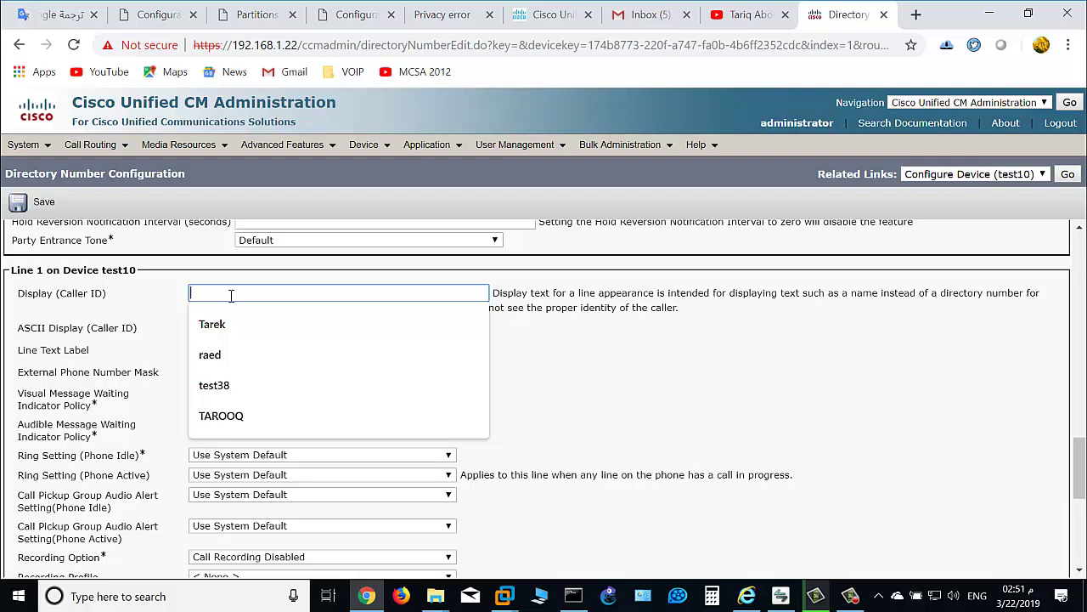
text(ali)
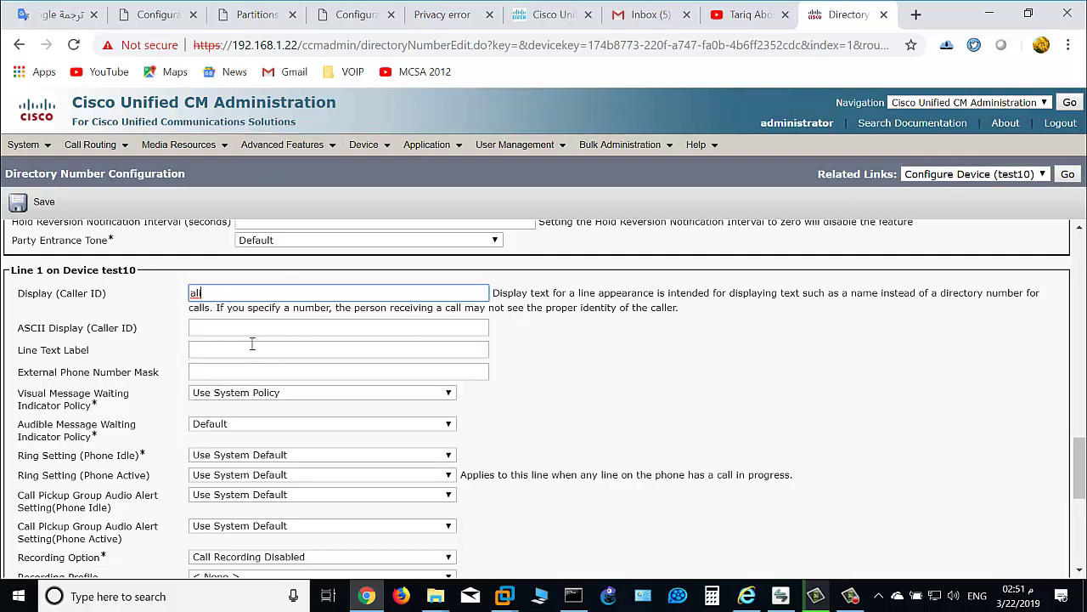
click(246, 333)
text(ali1)
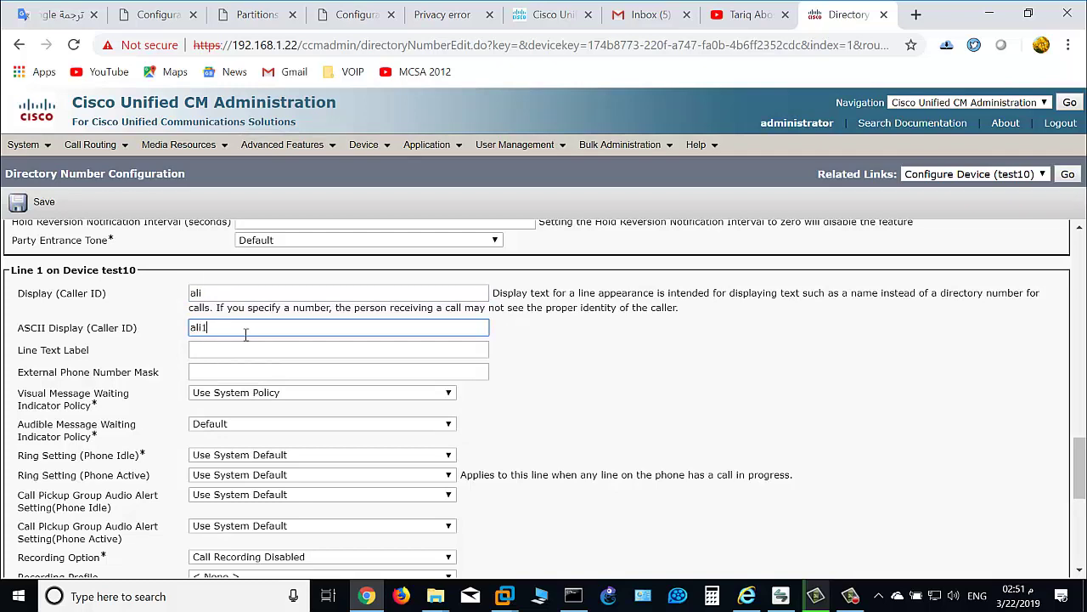
scroll(254, 374, down, 10)
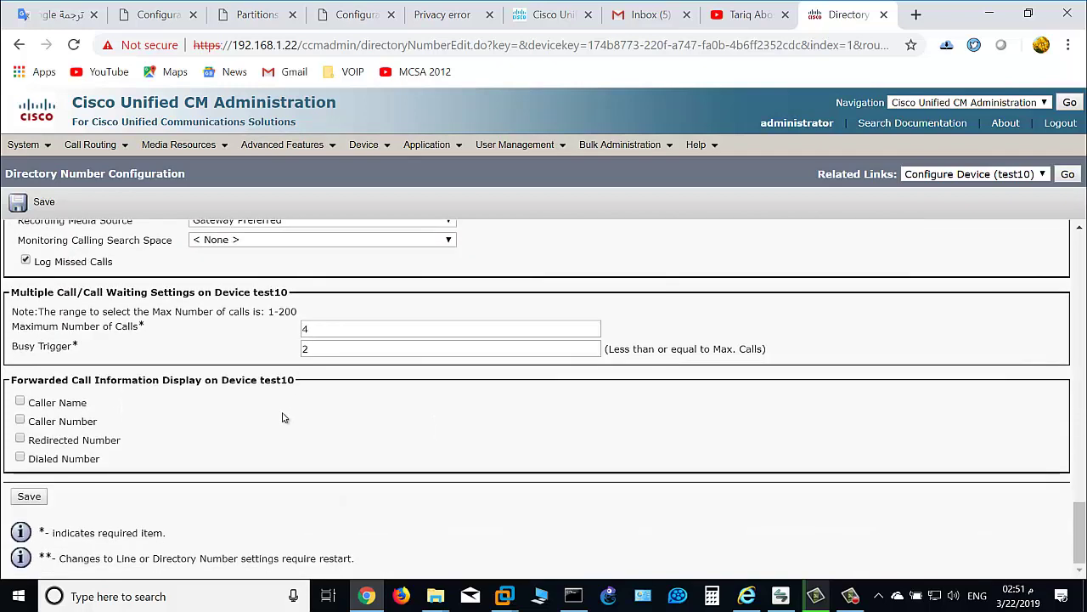
click(29, 496)
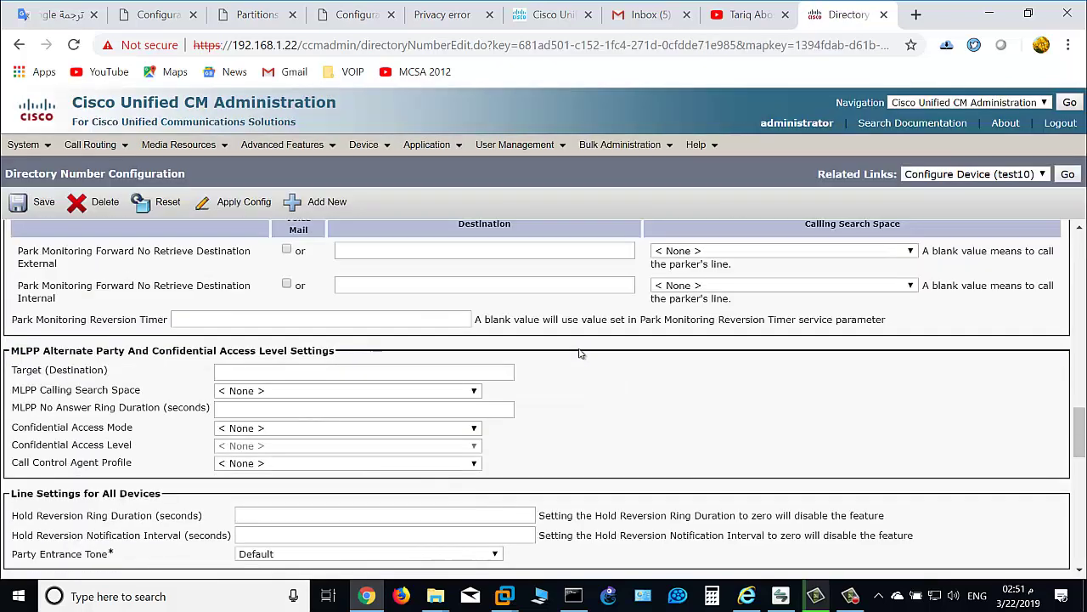
Step: Apply the saved directory number configuration to phone test10
scroll(395, 295, up, 8)
scroll(394, 295, up, 5)
scroll(308, 245, up, 1)
click(243, 202)
click(289, 448)
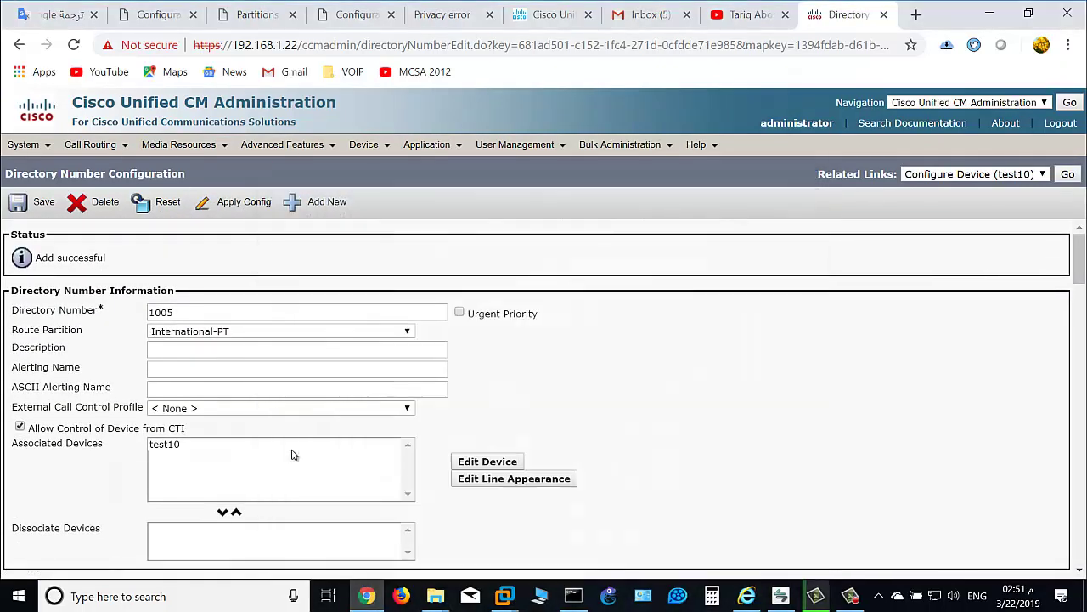
Step: Close the softphone window and exit IP Communicator from the notification area
click(780, 595)
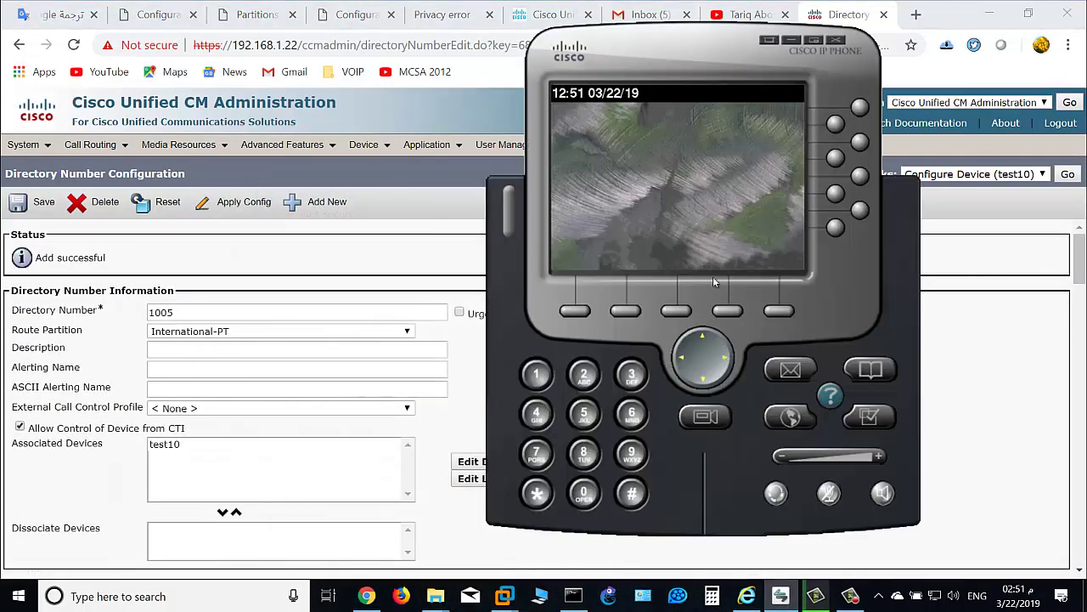
click(839, 41)
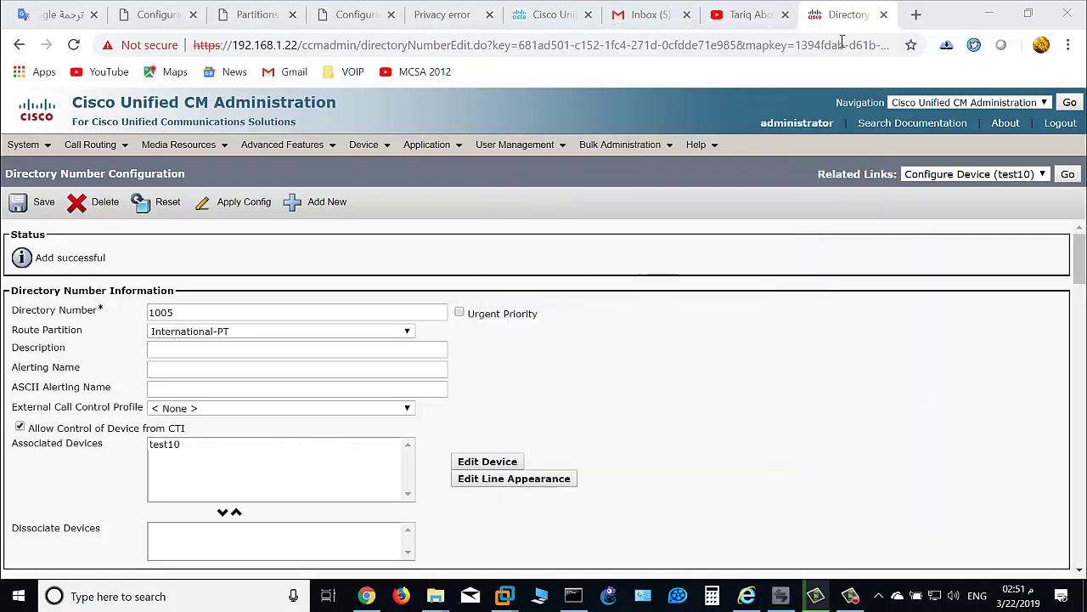
click(881, 593)
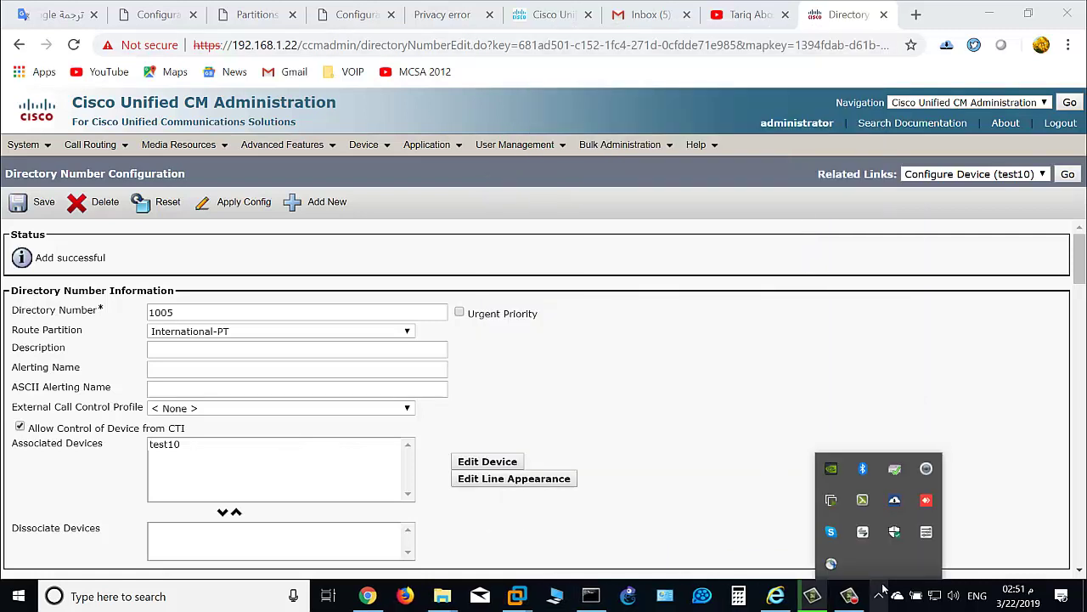
right_click(863, 531)
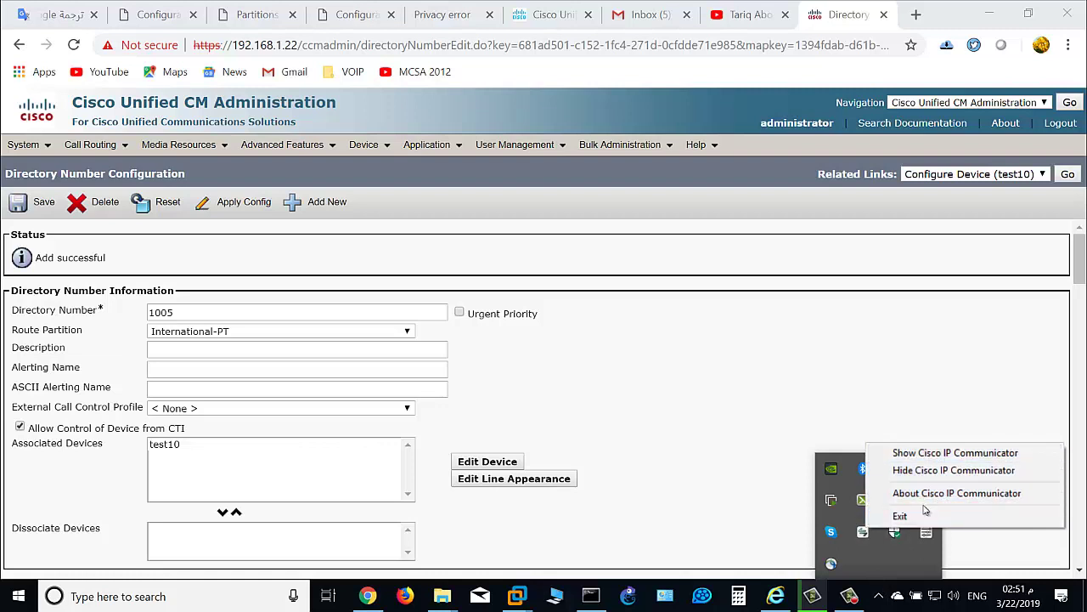
click(902, 515)
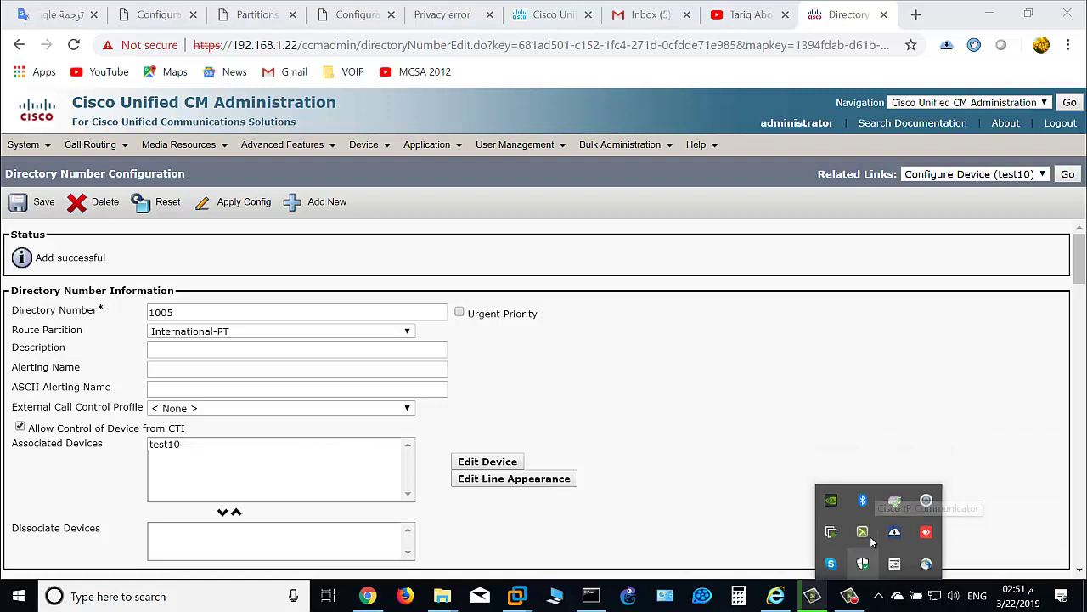
Step: Relaunch IP Communicator from its desktop shortcut as administrator
click(1085, 595)
right_click(351, 212)
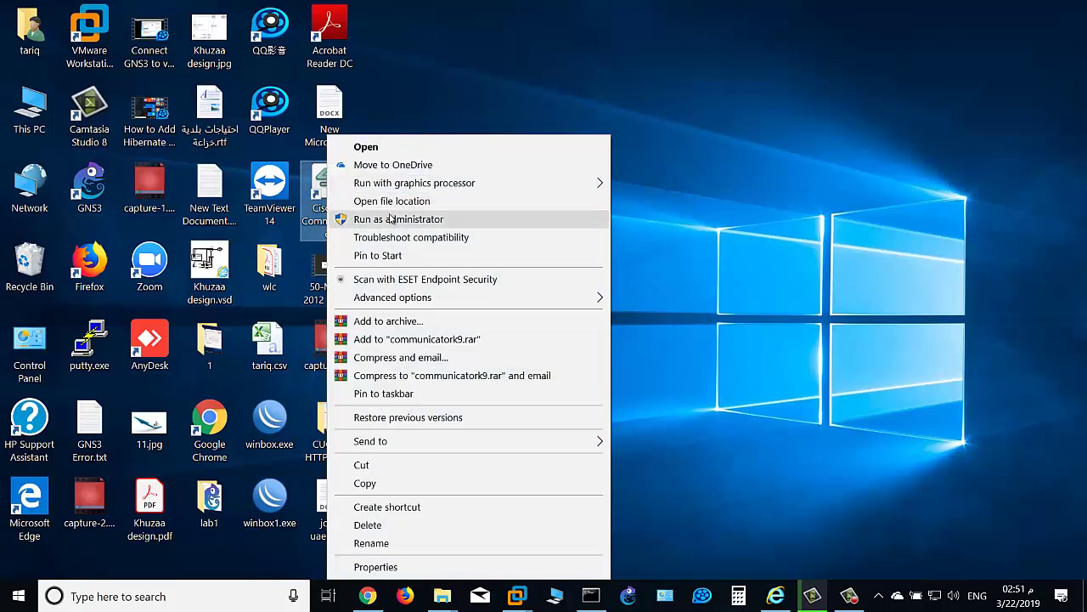
click(392, 220)
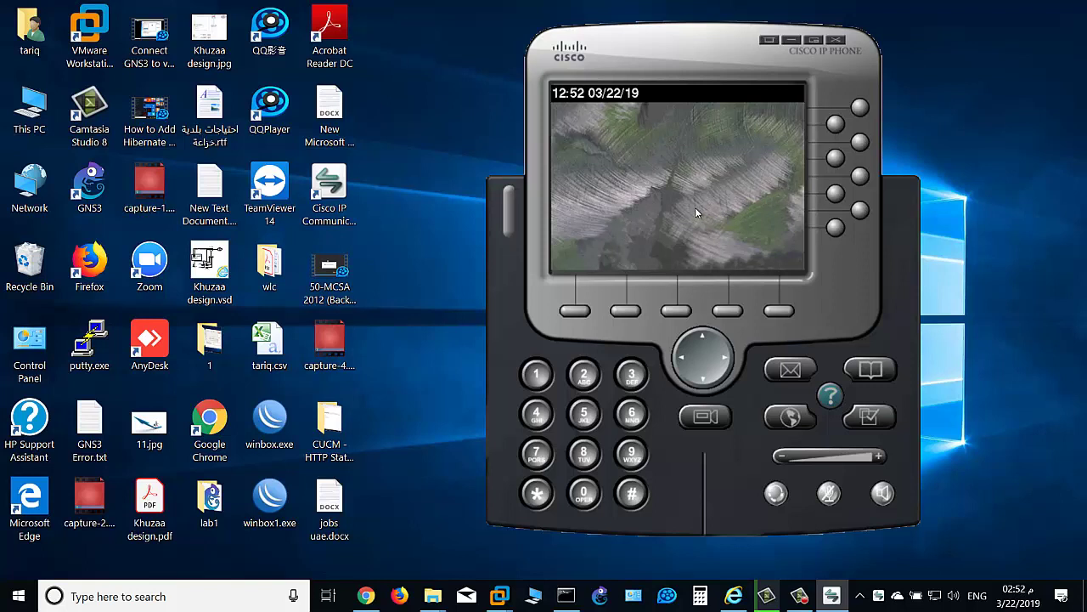
Step: Confirm device name test10 and TFTP server 192.168.1.22 in network preferences
right_click(736, 67)
right_click(726, 69)
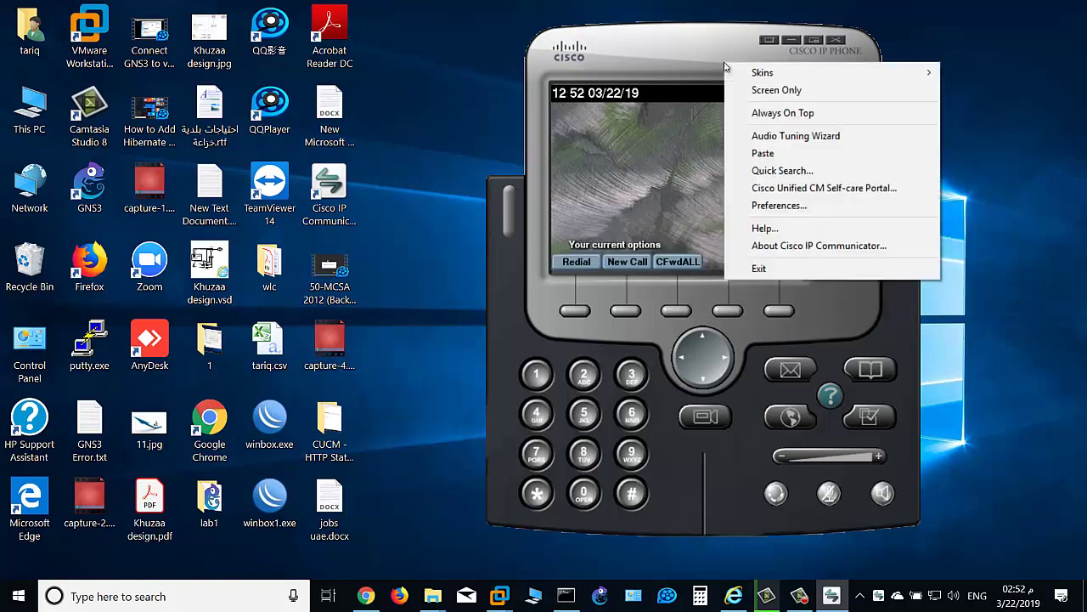
click(782, 206)
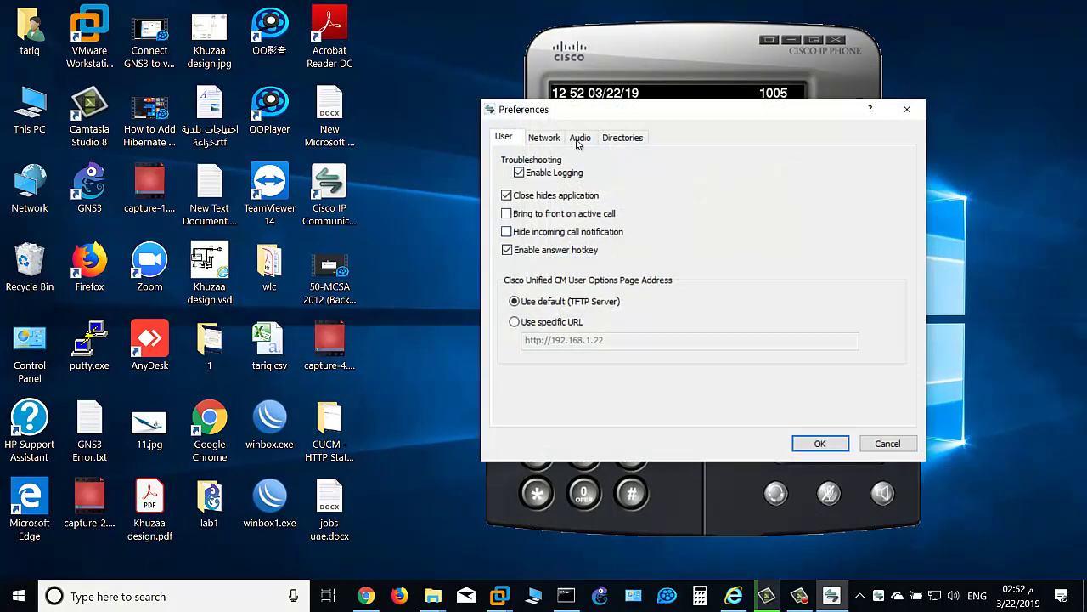
click(558, 137)
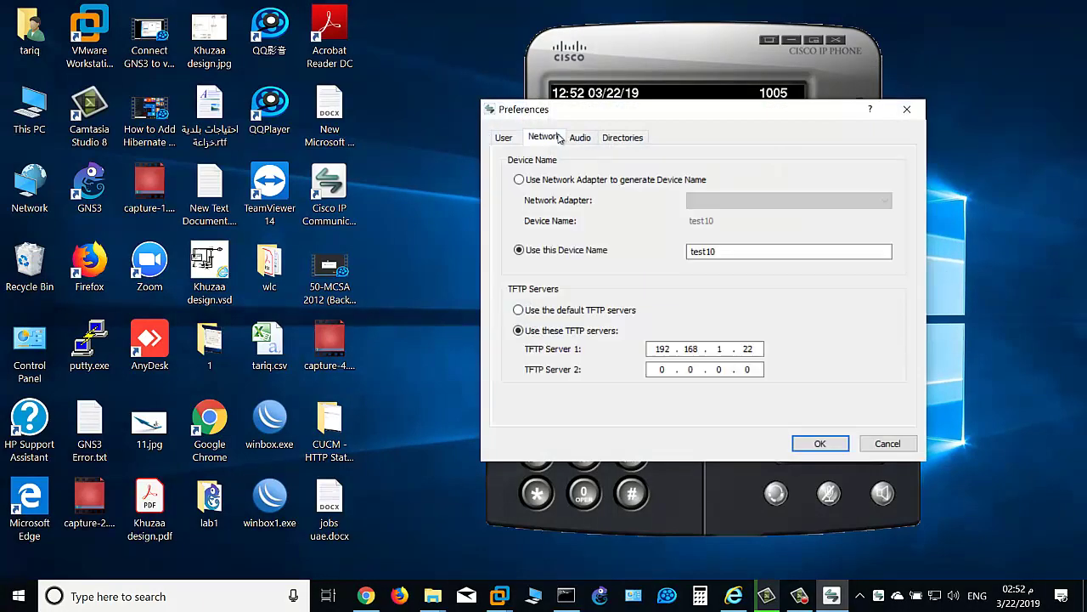
click(908, 110)
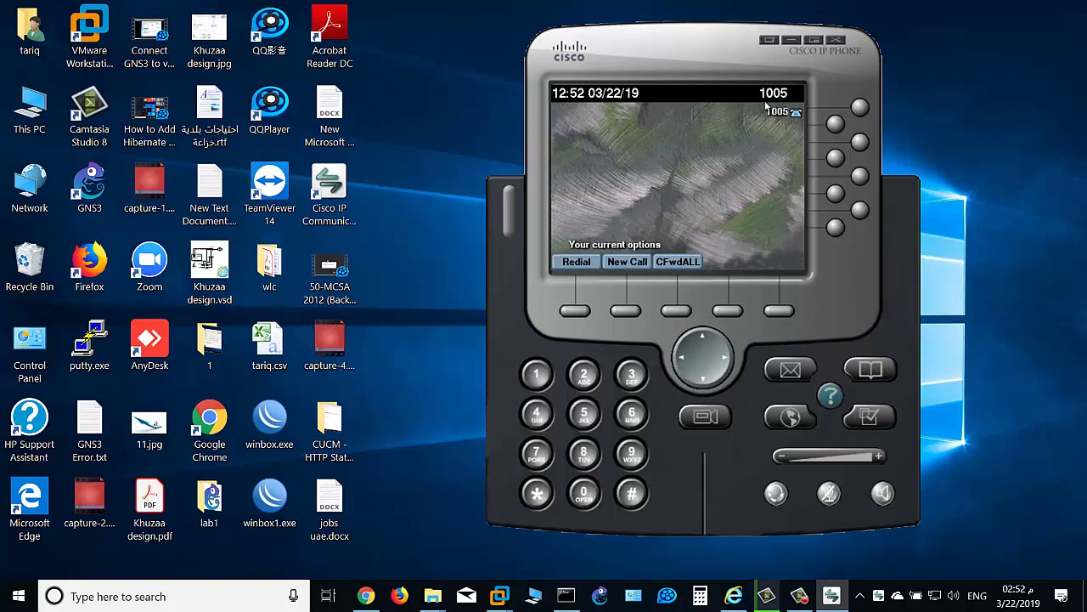
Step: Dial extension 1002 from line 1005 and switch to the machine running phone 1002
click(859, 109)
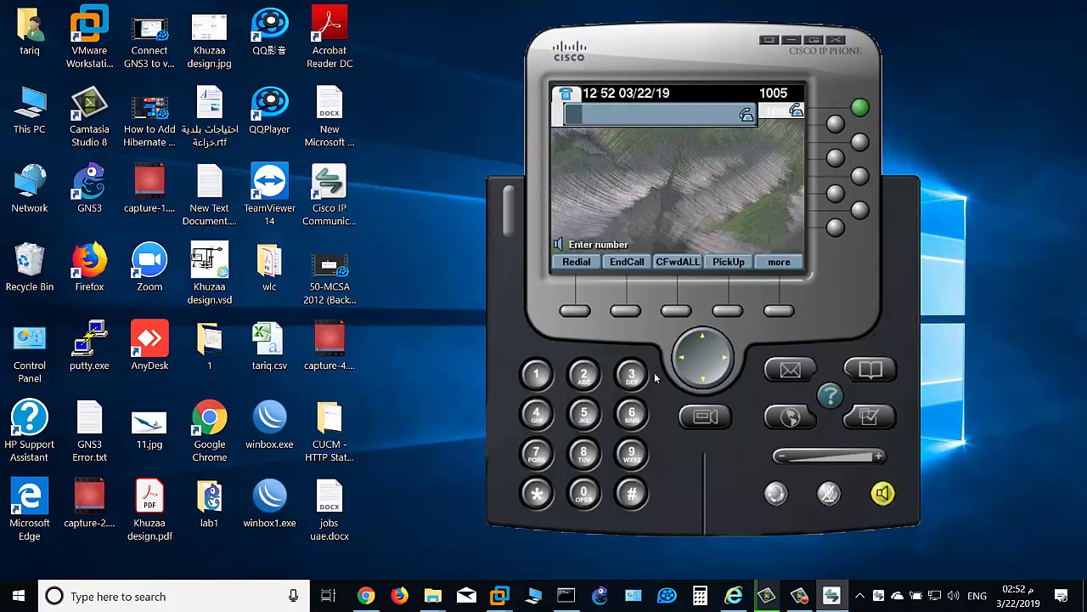
click(546, 378)
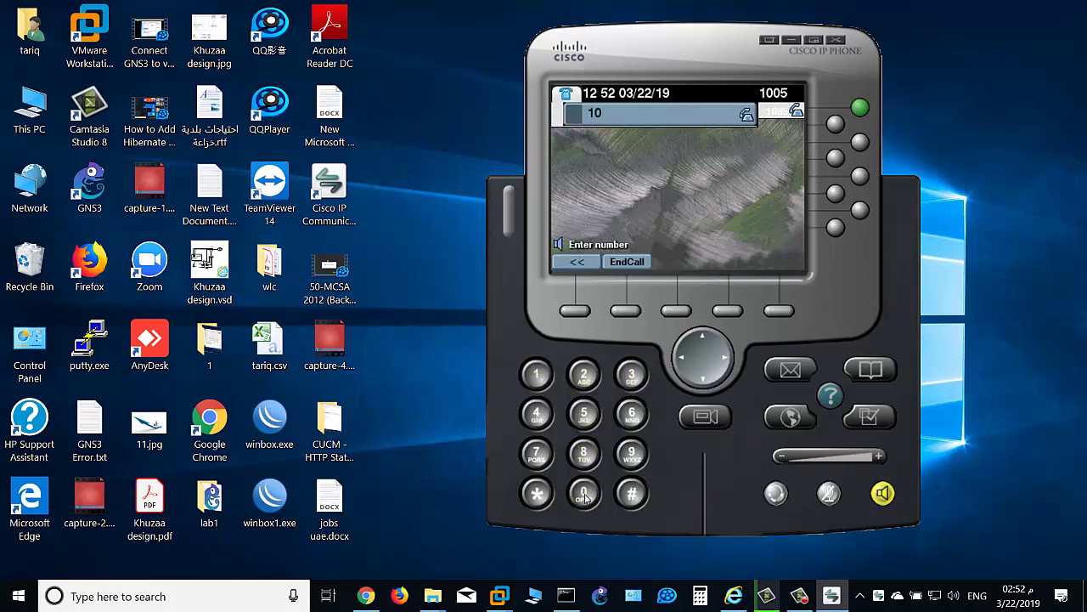
click(585, 497)
click(587, 379)
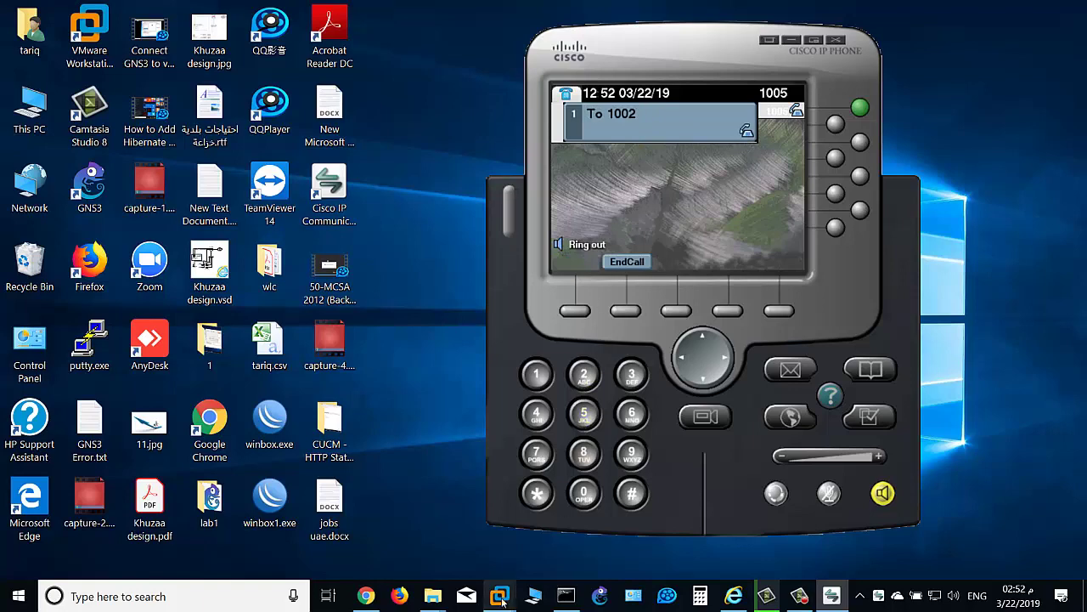
mouse_move(499, 596)
click(704, 500)
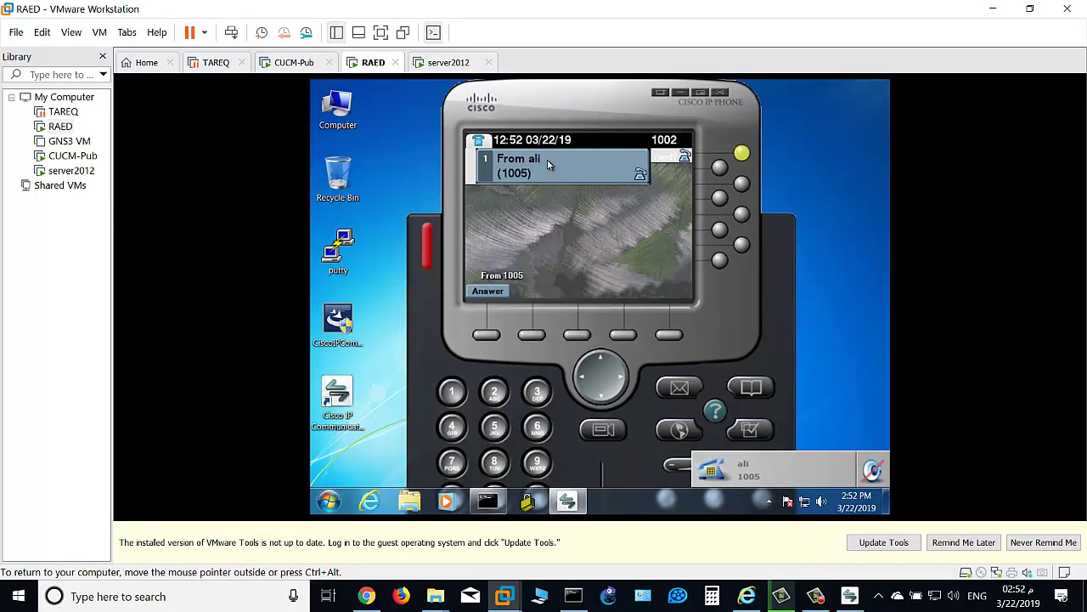
Step: Answer the incoming call from ali (1005) on extension 1002 in the RAED VM
click(487, 335)
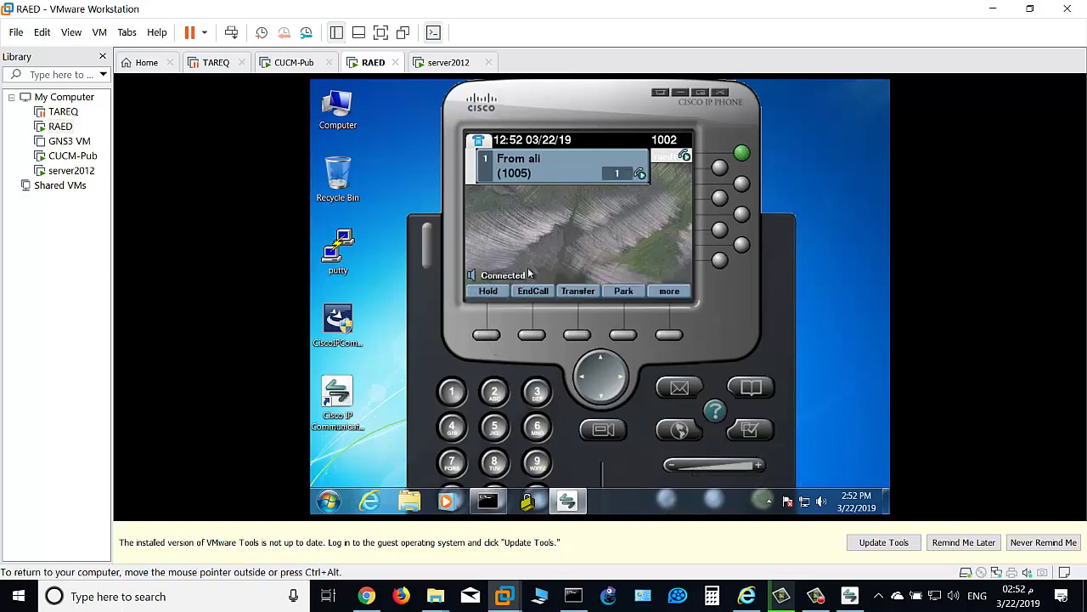